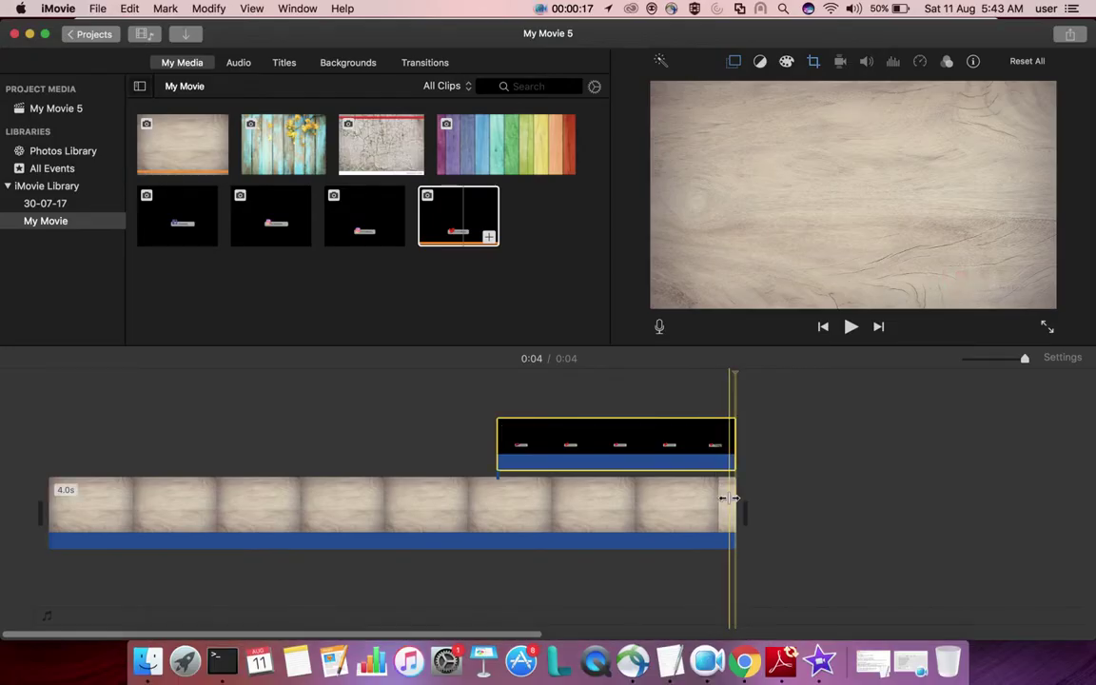
In Keynote, start a new presentation on the White theme.
{"action": "left_click", "coordinate": [484, 660]}
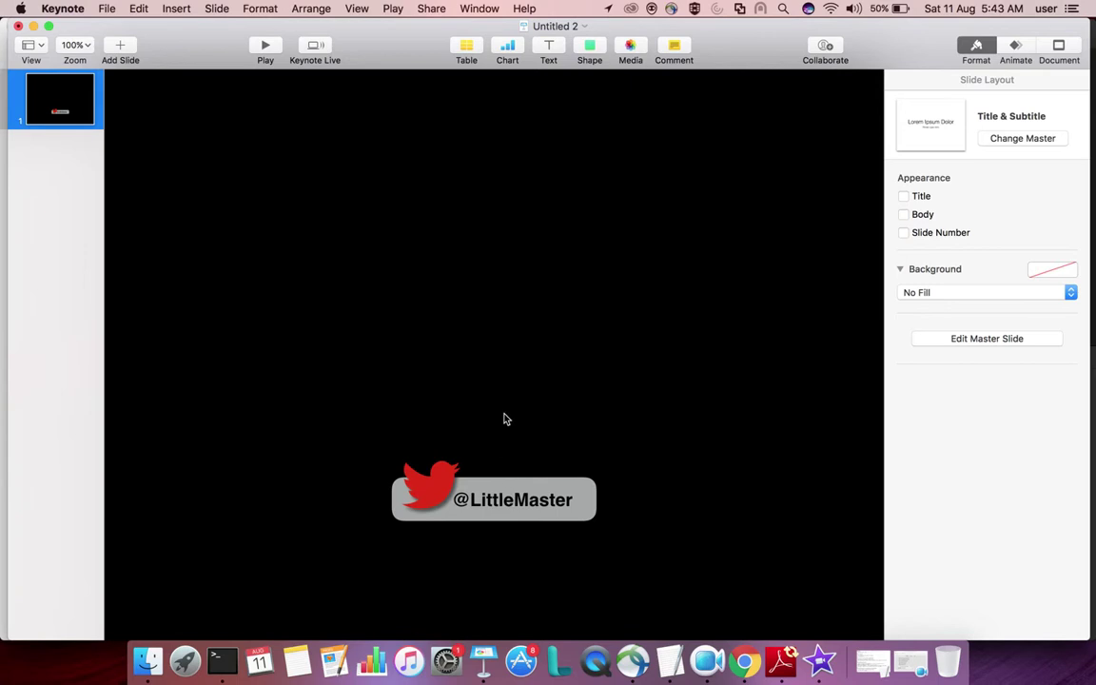
{"action": "left_click", "coordinate": [108, 9]}
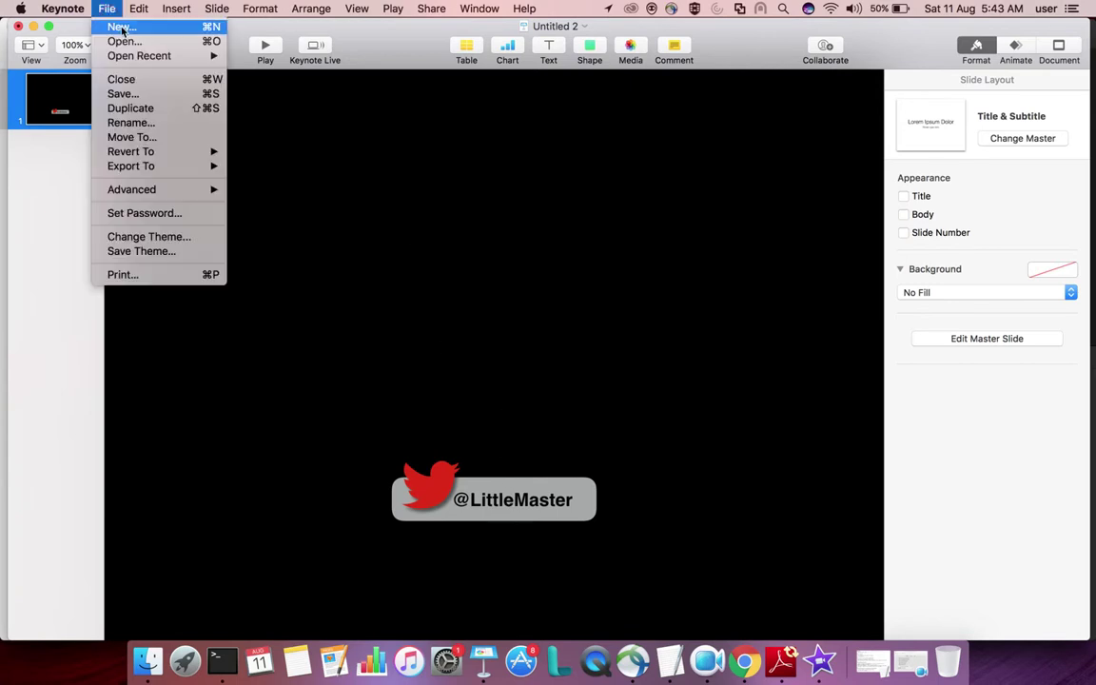
{"action": "left_click", "coordinate": [127, 31]}
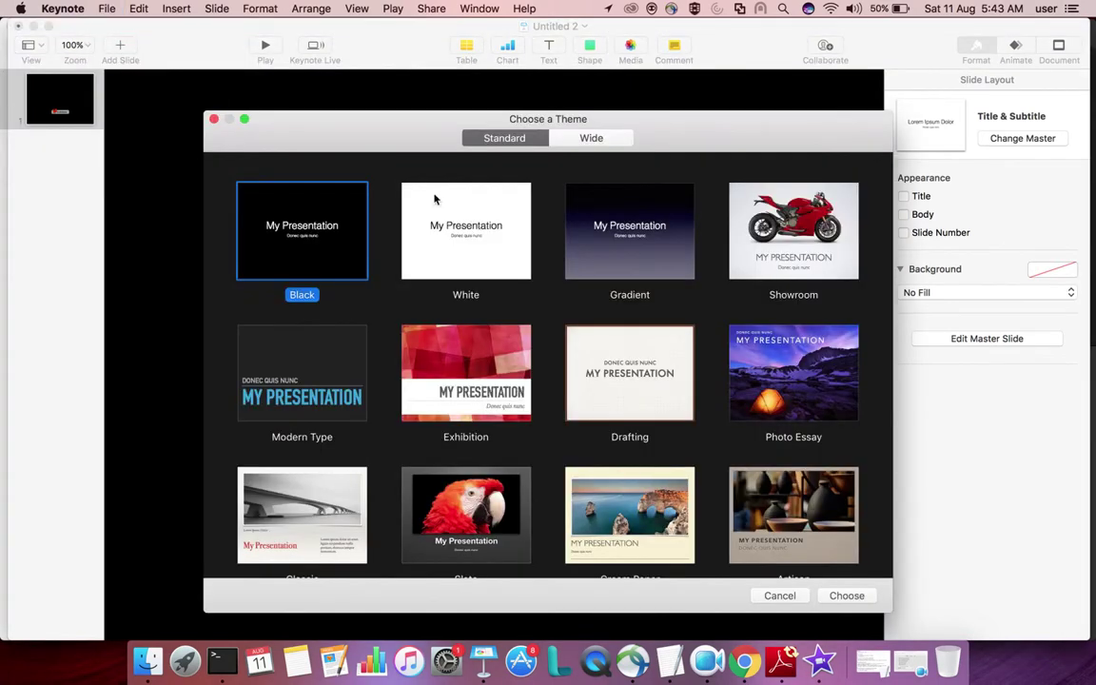
{"action": "left_click", "coordinate": [472, 252]}
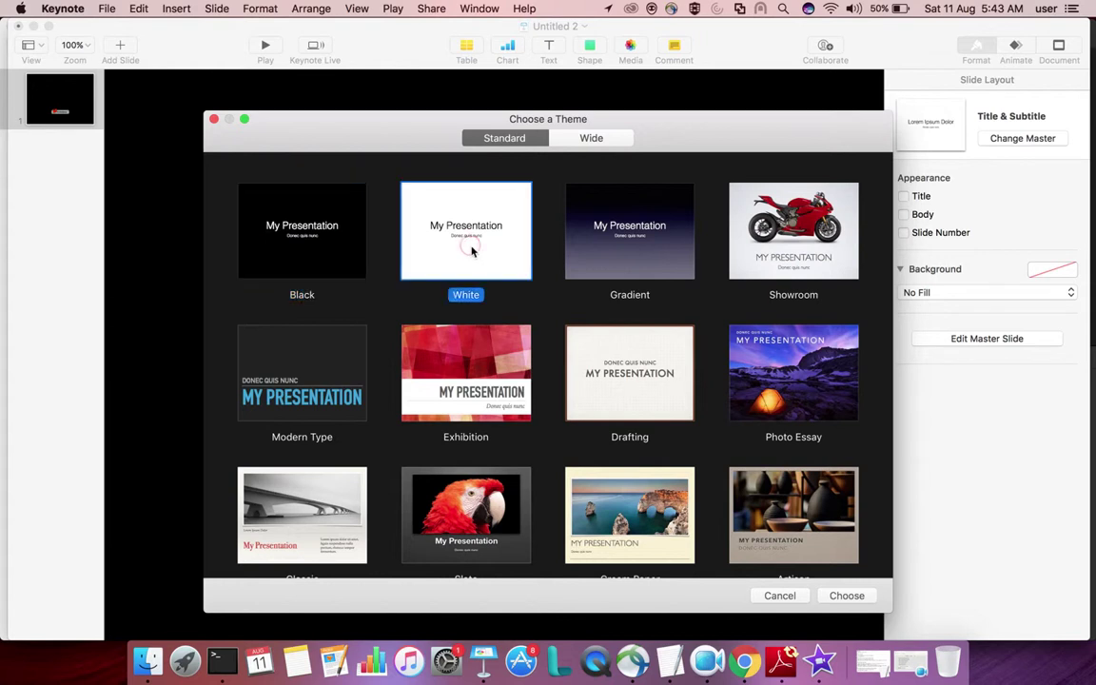
{"action": "double_click", "coordinate": [472, 251]}
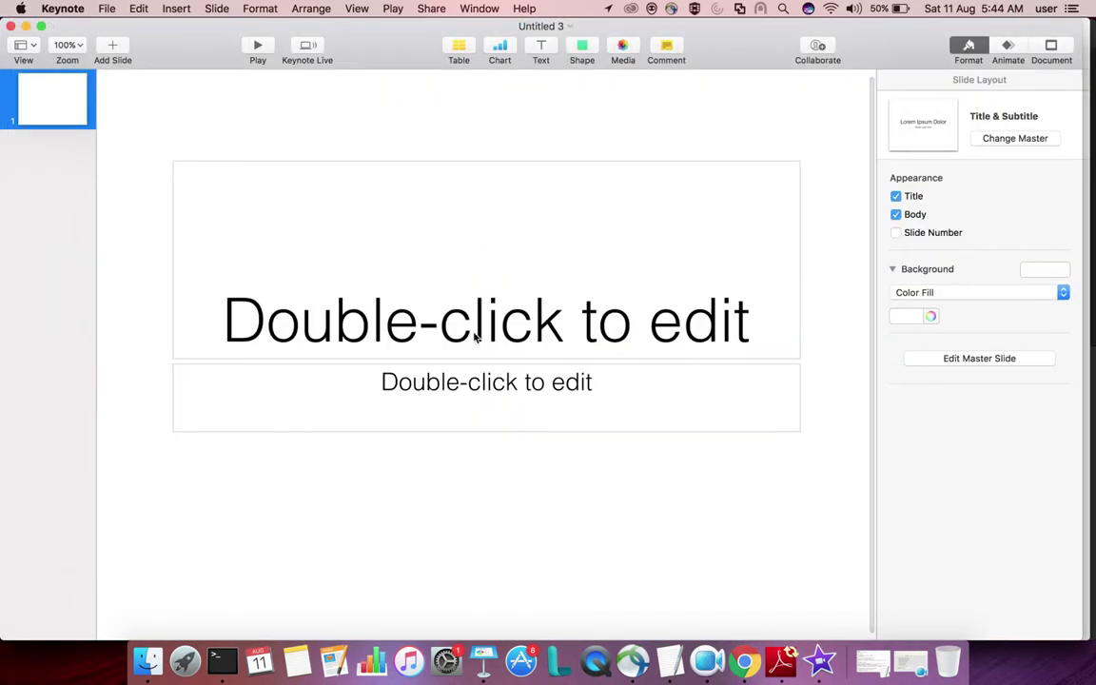
Delete the subtitle placeholder and select the title placeholder.
{"action": "left_click", "coordinate": [449, 405]}
{"action": "key", "text": "Delete"}
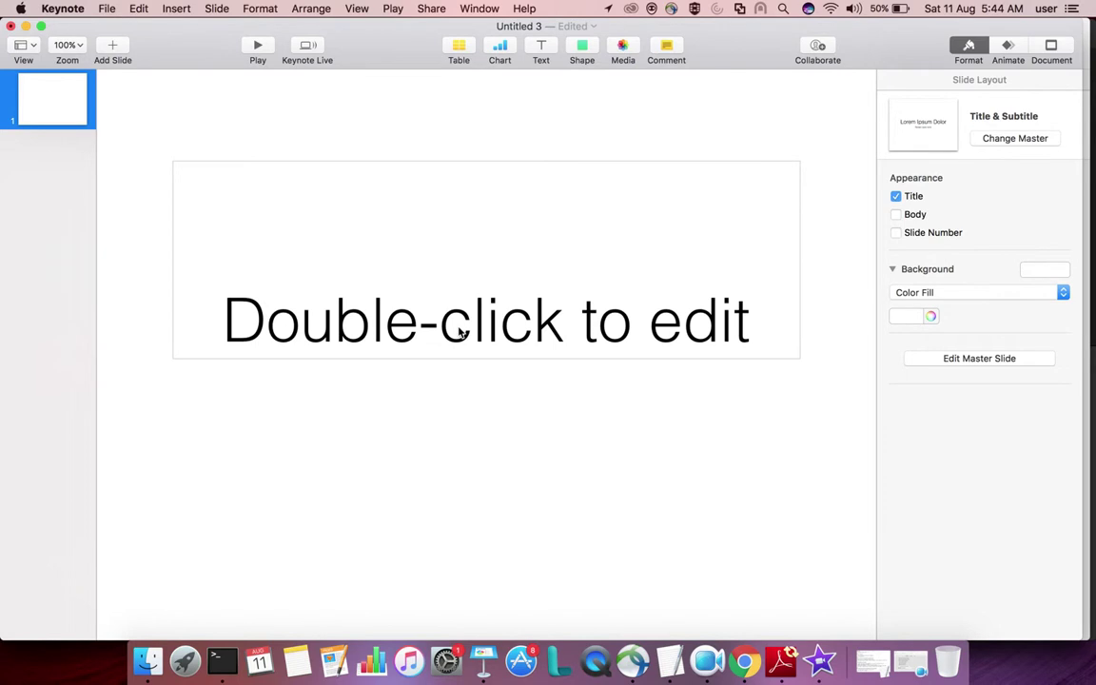
{"action": "left_click", "coordinate": [459, 331]}
Delete the title placeholder and insert a rounded square stretched into a wide, short bar.
{"action": "key", "text": "Delete"}
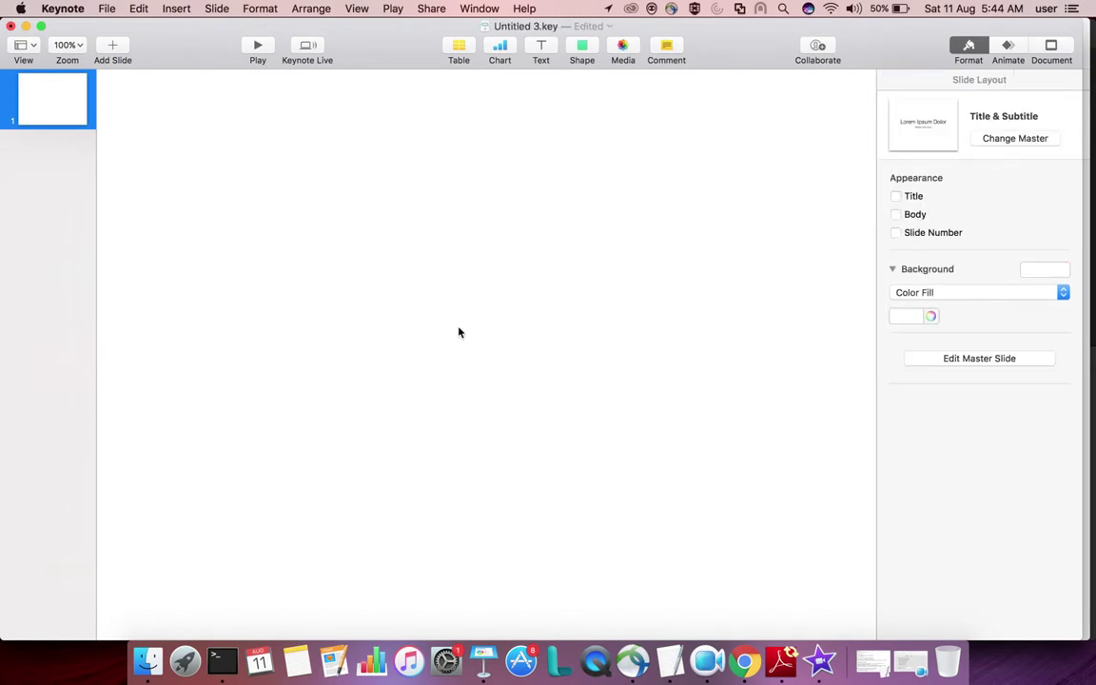
{"action": "left_click", "coordinate": [584, 48]}
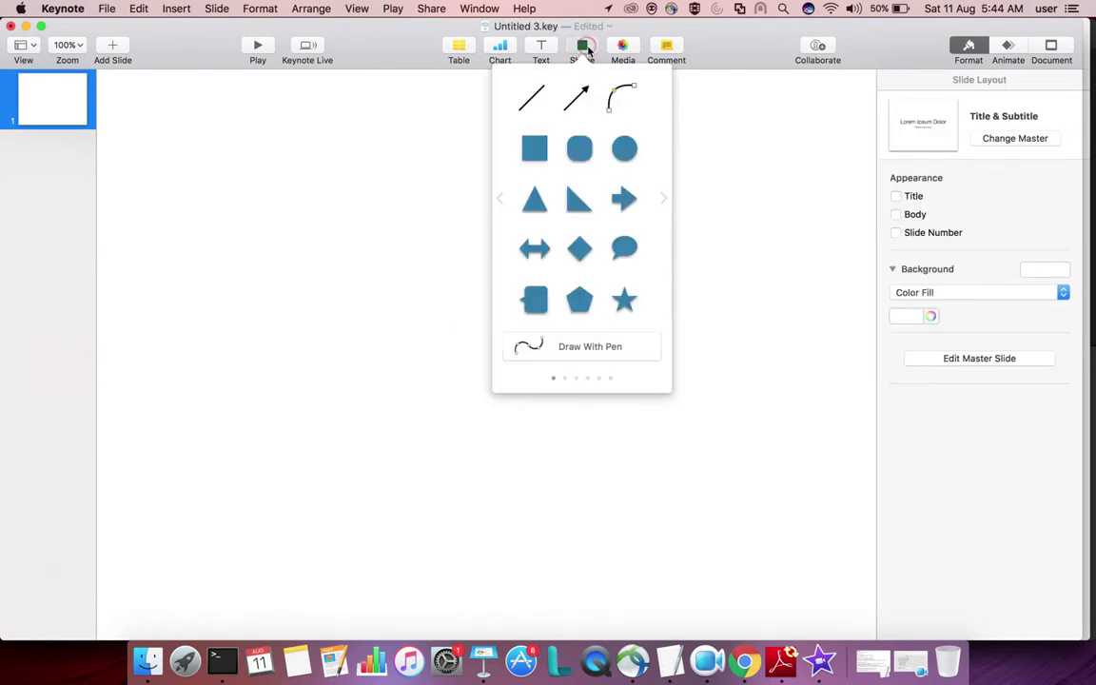
{"action": "left_click", "coordinate": [580, 147]}
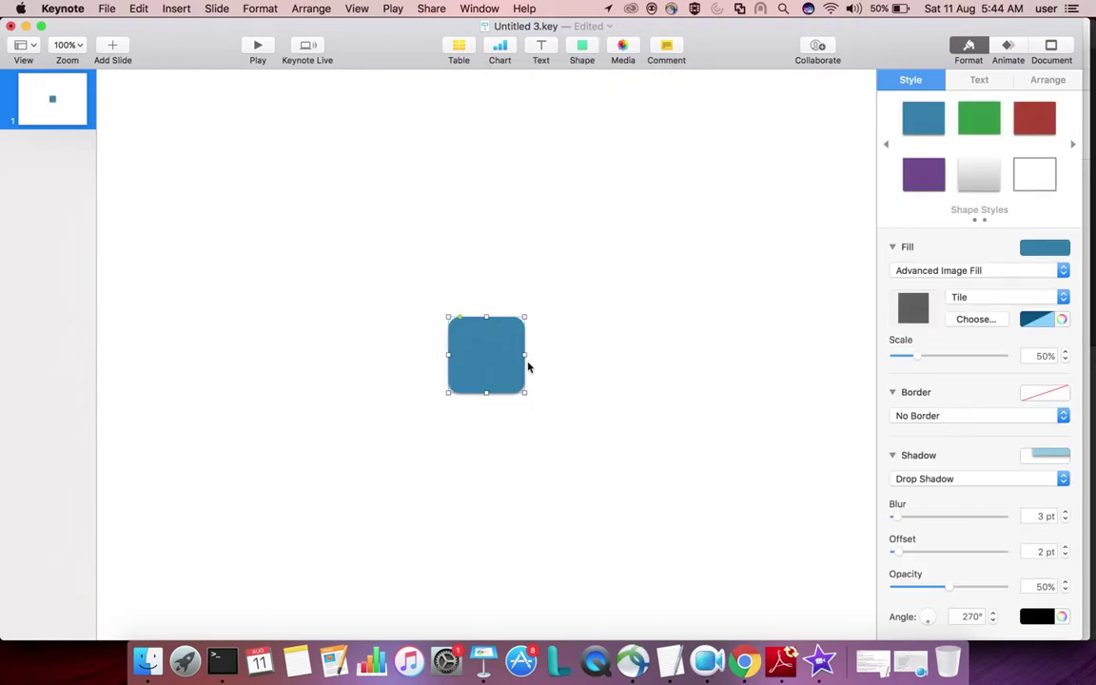
{"action": "left_click_drag", "start_coordinate": [523, 354], "coordinate": [693, 354]}
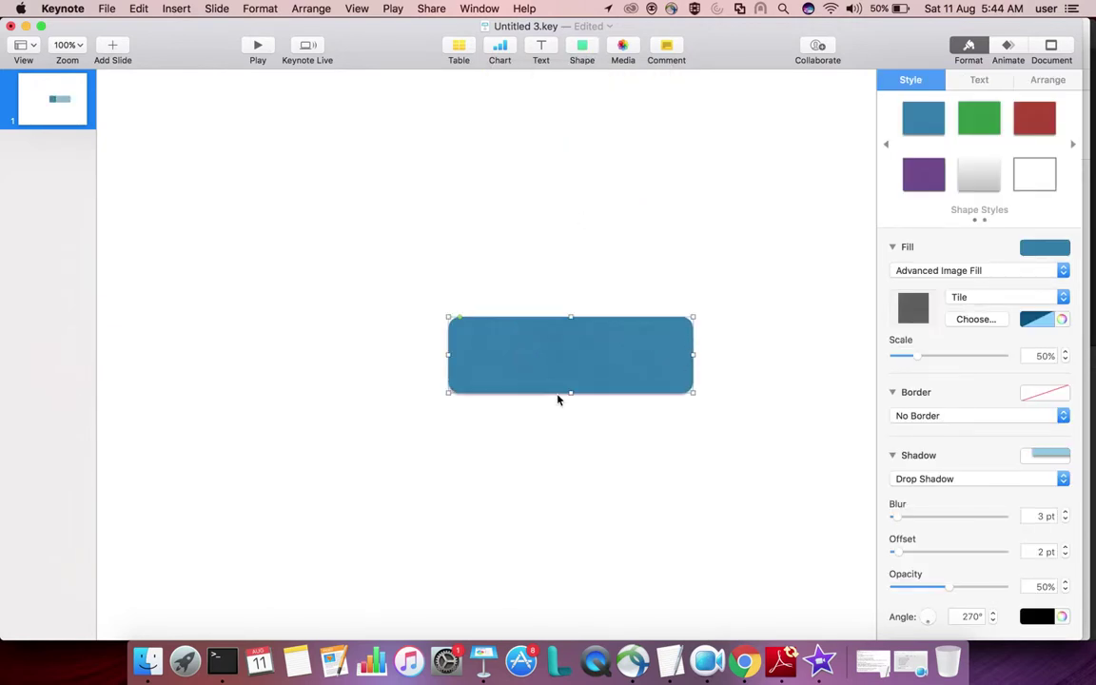
{"action": "left_click_drag", "start_coordinate": [572, 392], "coordinate": [567, 468]}
{"action": "left_click_drag", "start_coordinate": [687, 455], "coordinate": [669, 455]}
Fill the bar with grey and give it a Contact Shadow.
{"action": "left_click", "coordinate": [1045, 247]}
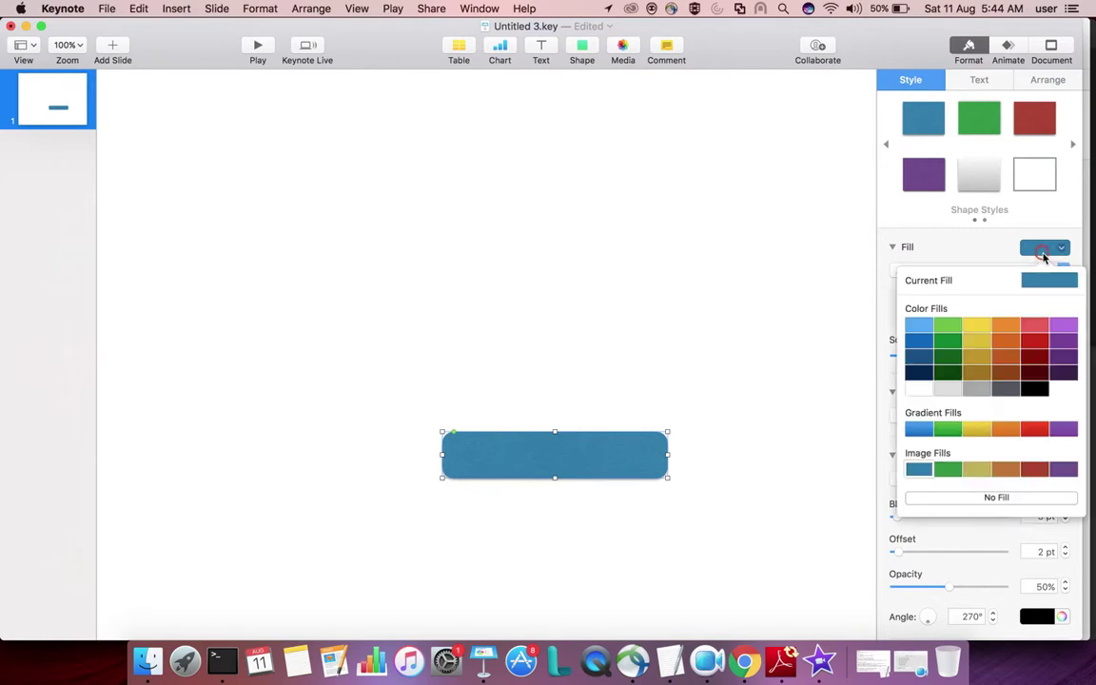
{"action": "left_click", "coordinate": [978, 390]}
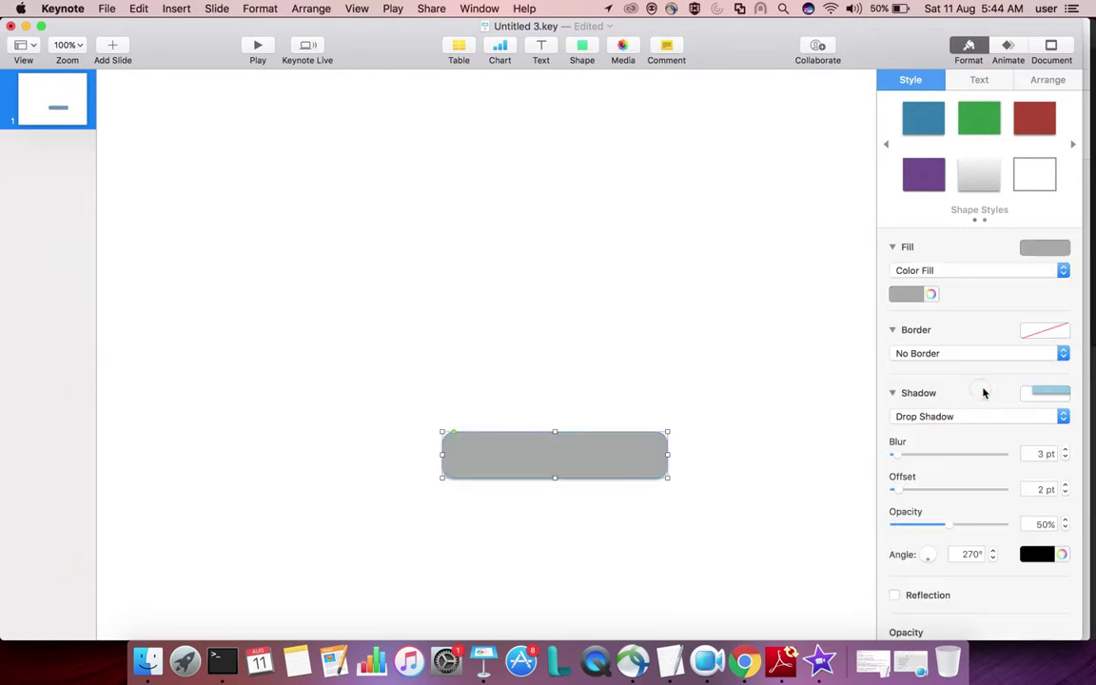
{"action": "left_click", "coordinate": [1047, 398]}
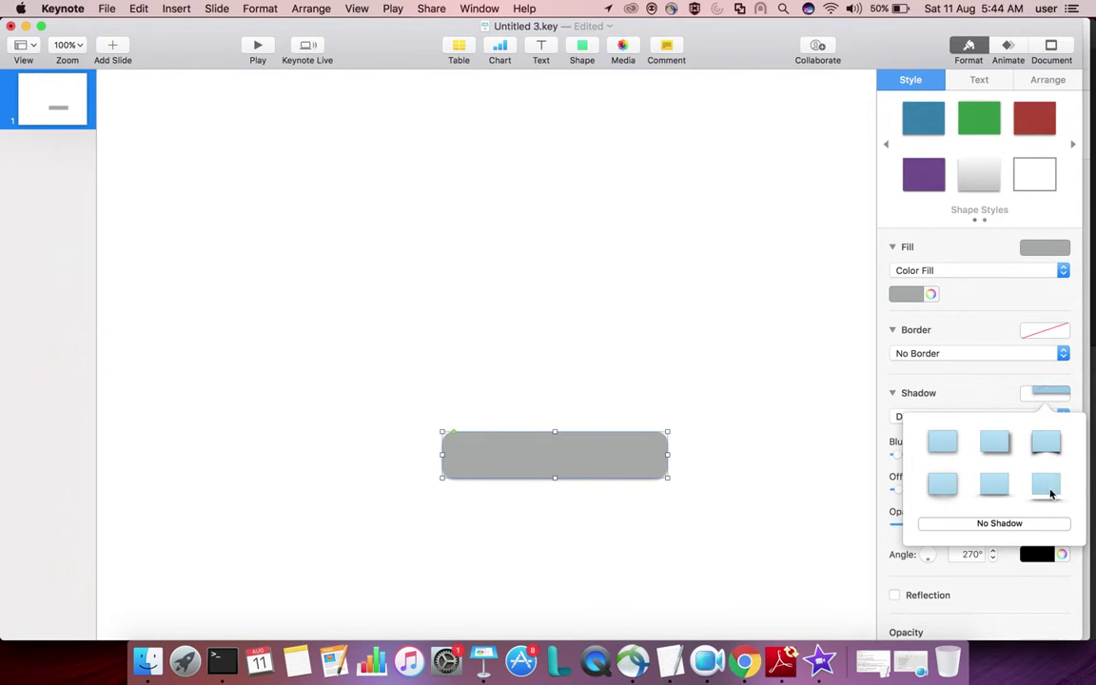
{"action": "left_click", "coordinate": [1047, 487]}
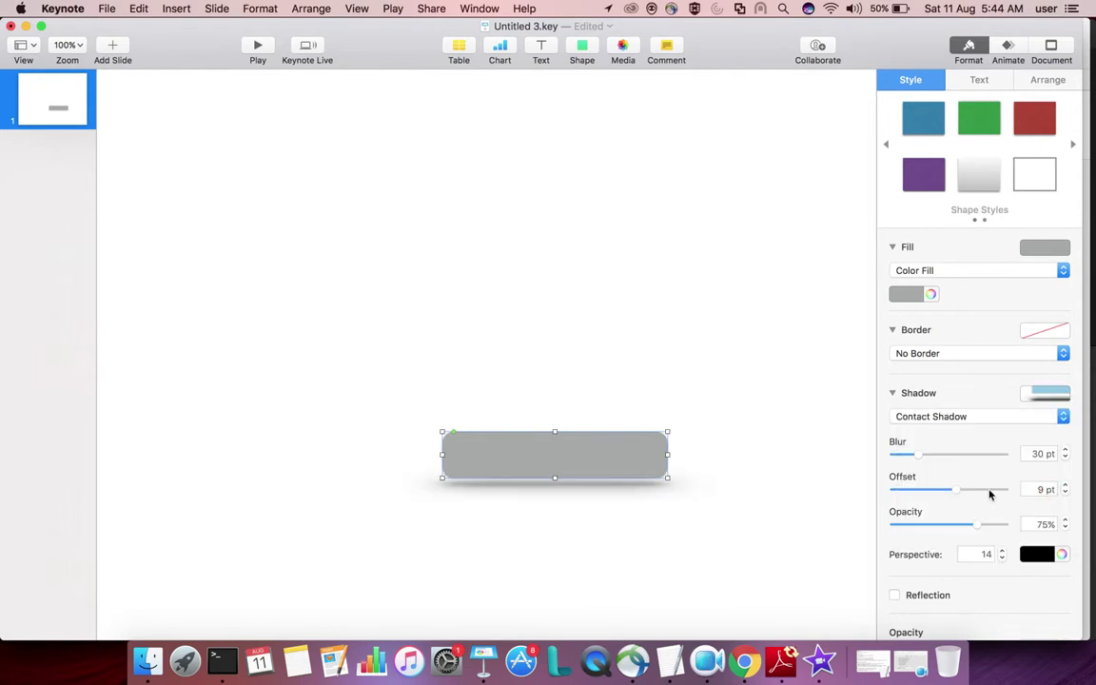
{"action": "left_click", "coordinate": [555, 406]}
{"action": "left_click", "coordinate": [543, 454]}
In Chrome, copy the red Twitter bird image's address from the transparent-logo results.
{"action": "key", "text": "ctrl+Up"}
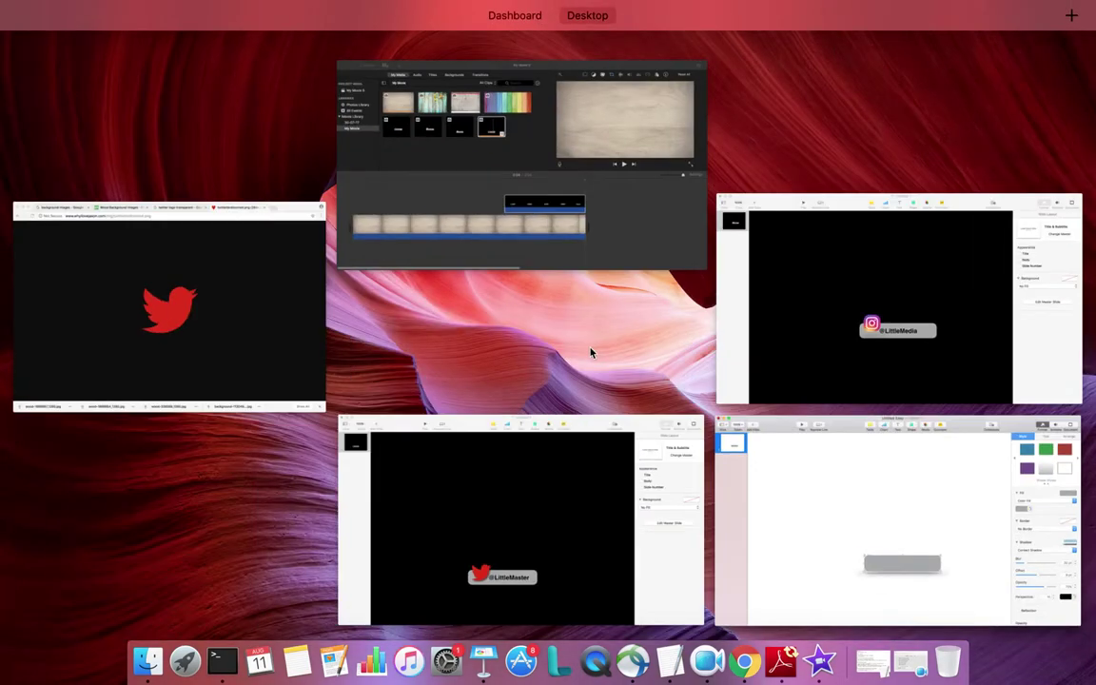
{"action": "left_click", "coordinate": [745, 661]}
{"action": "left_click", "coordinate": [523, 35]}
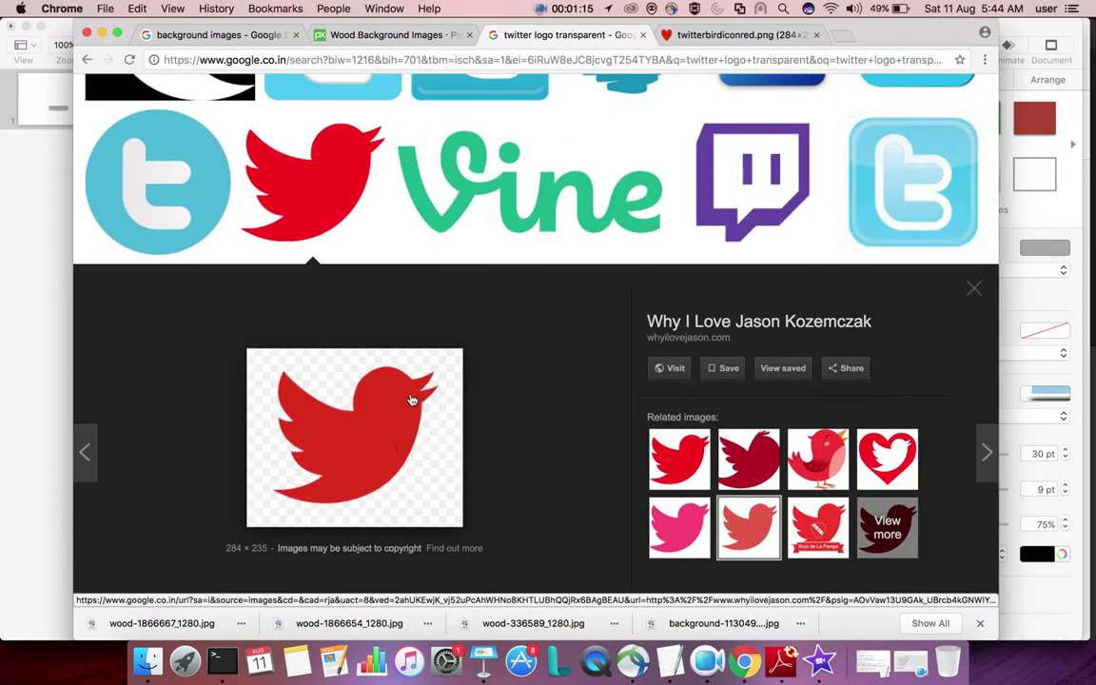
{"action": "right_click", "coordinate": [353, 429]}
{"action": "left_click", "coordinate": [426, 567]}
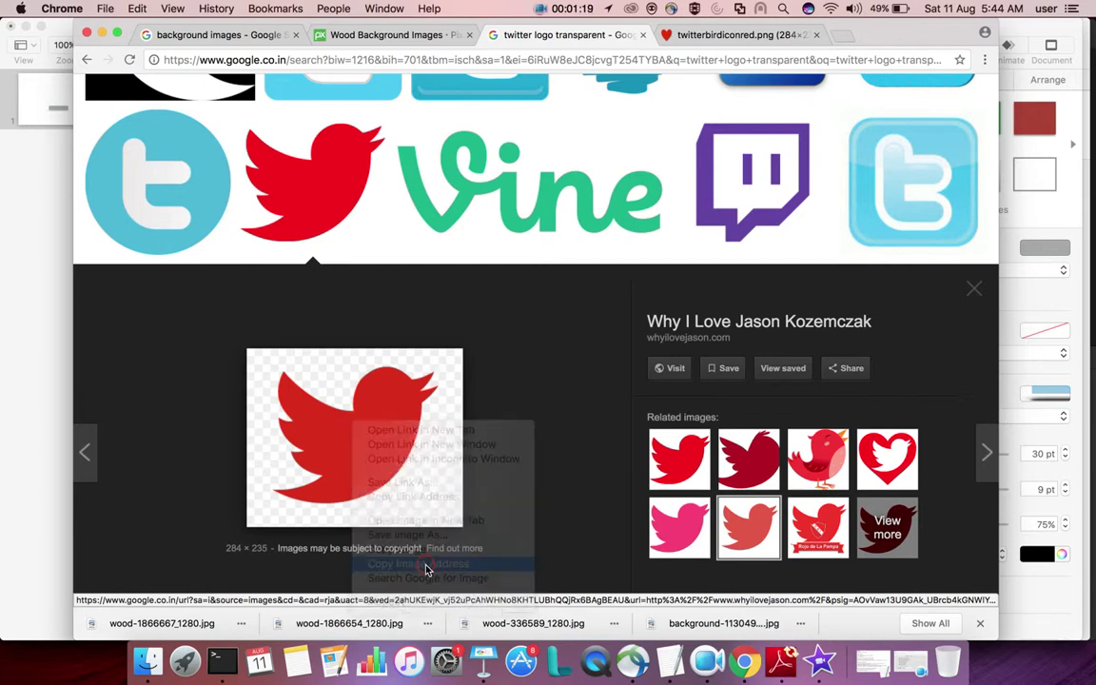
Load twitterbirdiconred.png on its own page, copy the image, and return to Untitled 3.key.
{"action": "left_click", "coordinate": [714, 35]}
{"action": "left_click", "coordinate": [720, 59]}
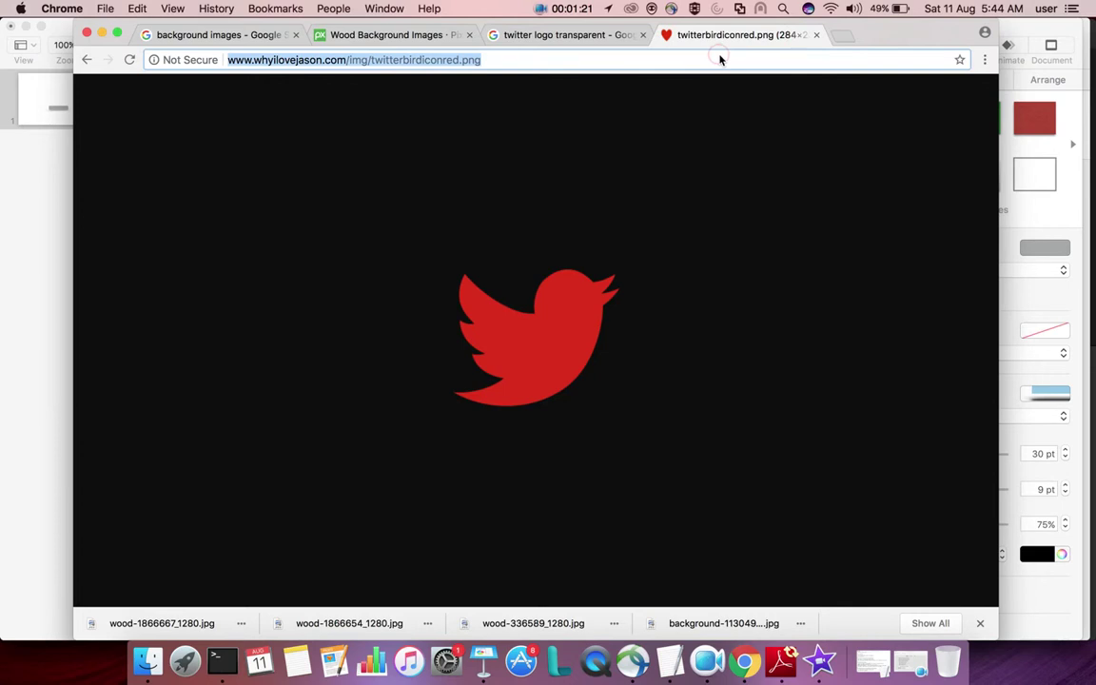
{"action": "type", "text": "http://www.whyilovejason.com/img/twitterbirdiconred.png"}
{"action": "key", "text": "Return"}
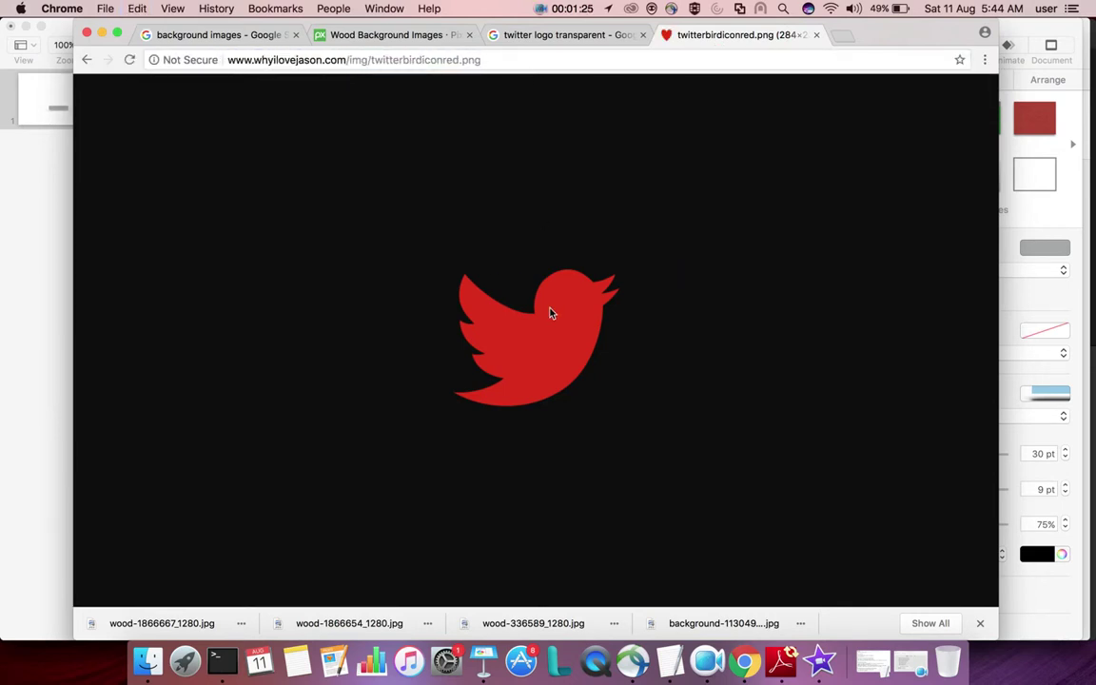
{"action": "right_click", "coordinate": [531, 346]}
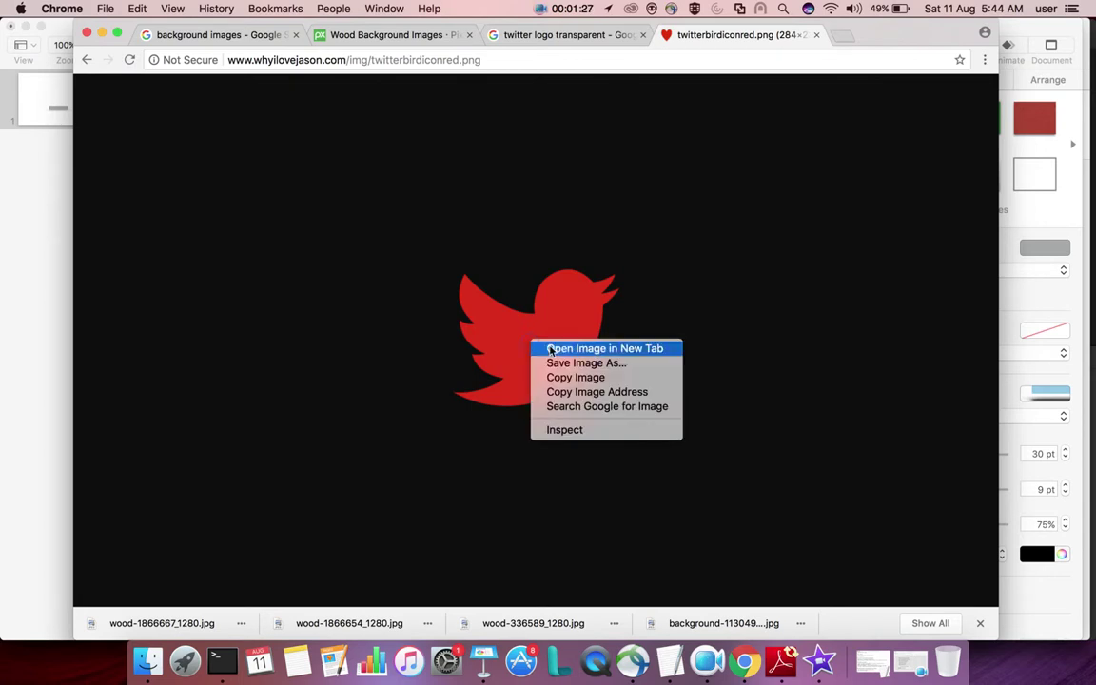
{"action": "left_click", "coordinate": [573, 381]}
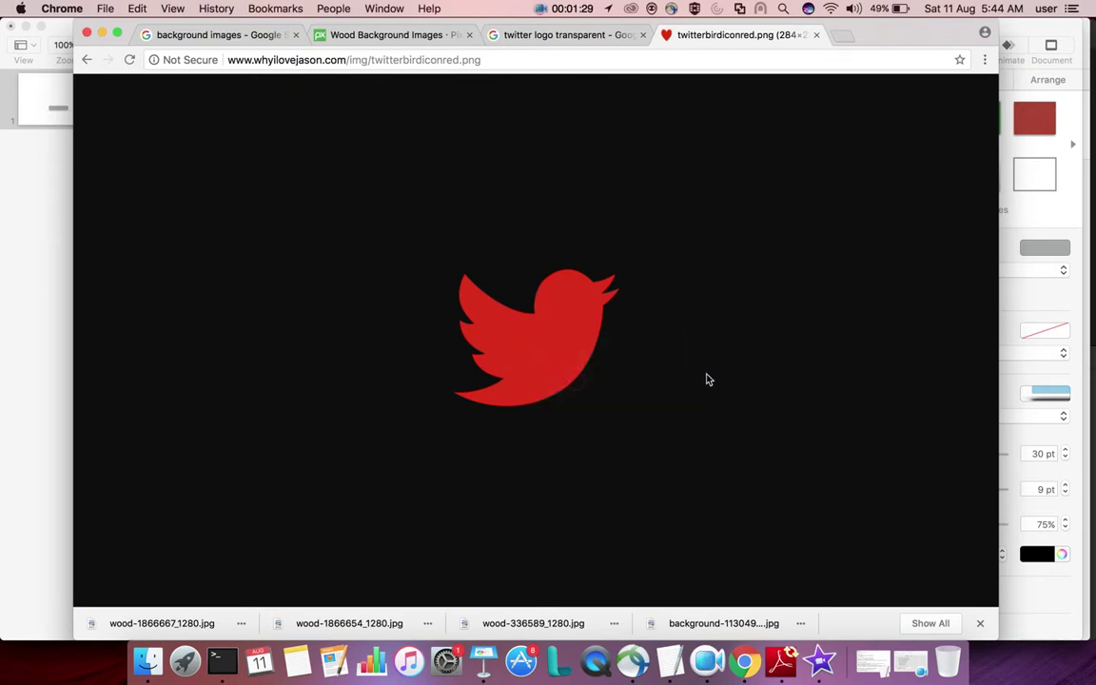
{"action": "key", "text": "ctrl+Up"}
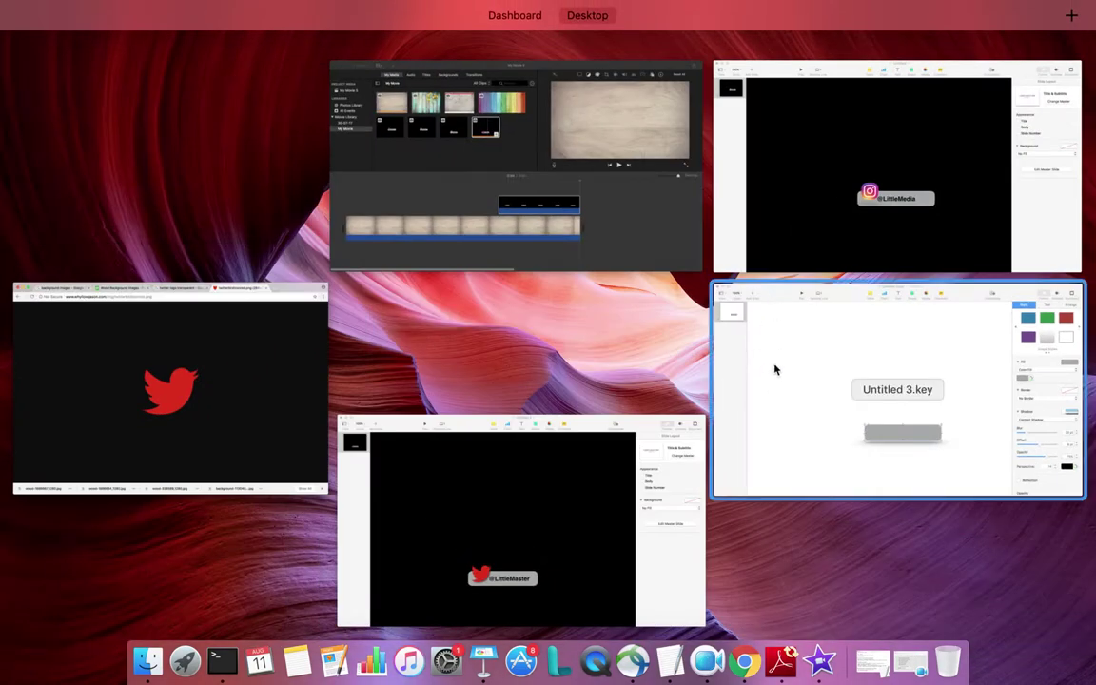
{"action": "left_click", "coordinate": [776, 369]}
Paste the red Twitter bird onto the slide and shrink it.
{"action": "left_click", "coordinate": [516, 335]}
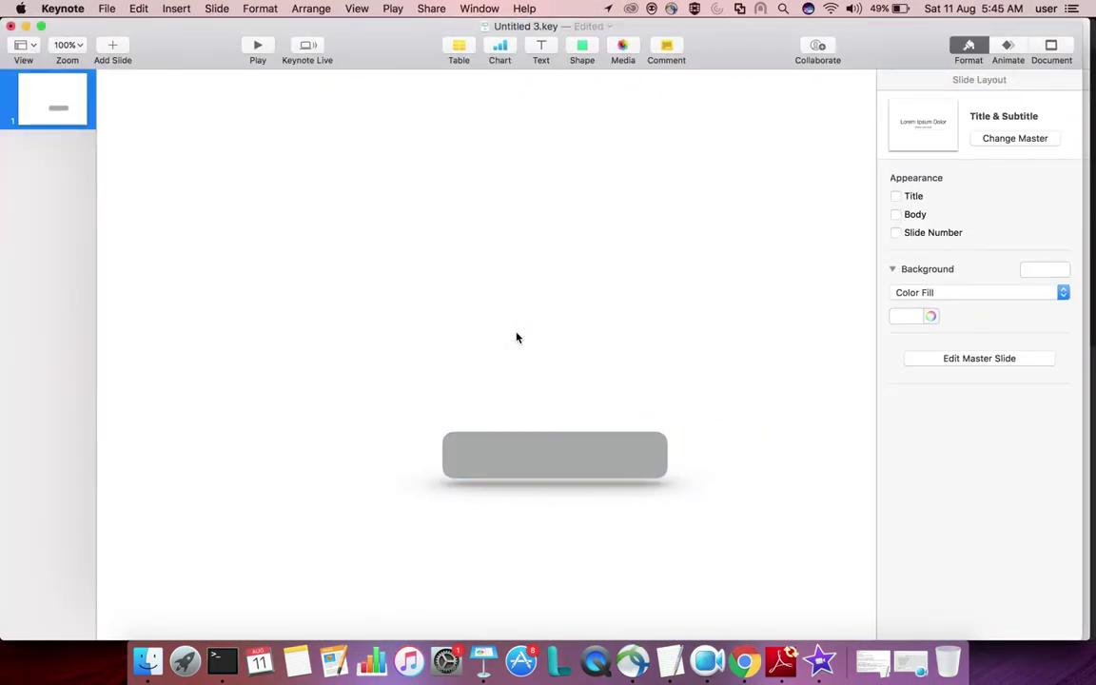
{"action": "key", "text": "super+v"}
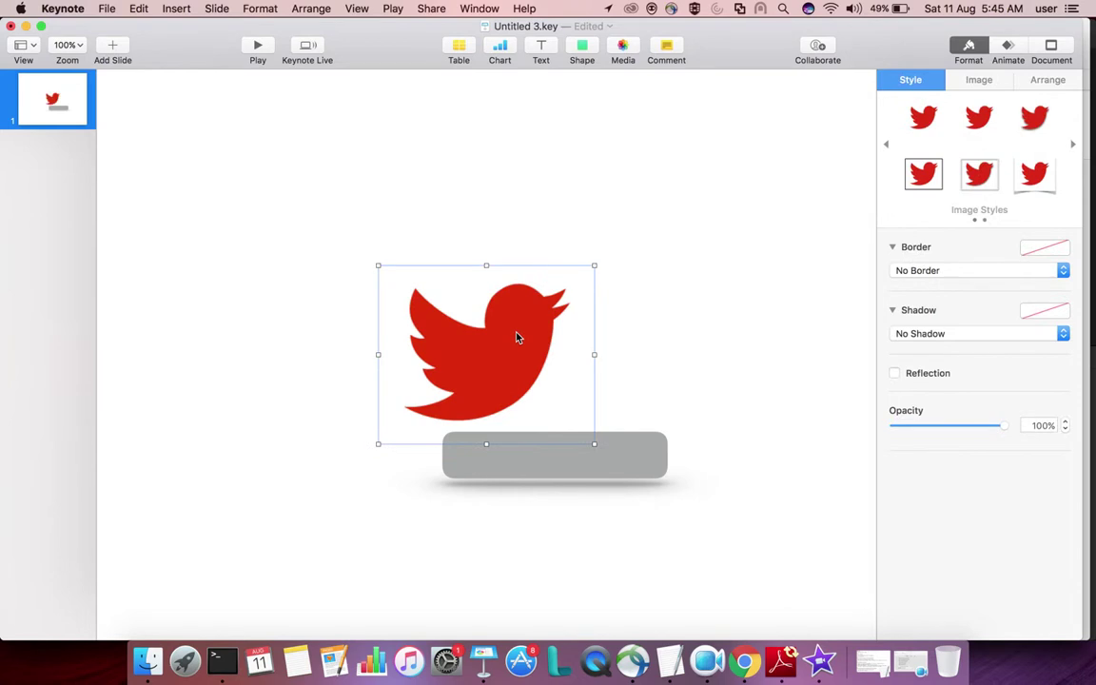
{"action": "left_click", "coordinate": [698, 291]}
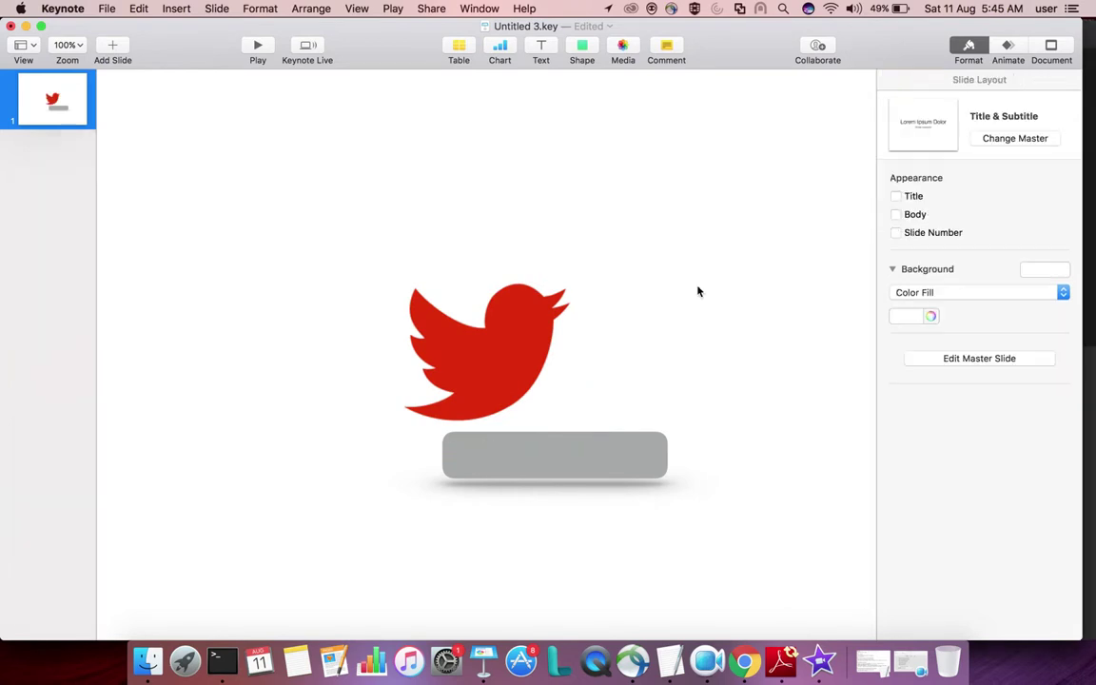
{"action": "left_click", "coordinate": [507, 325]}
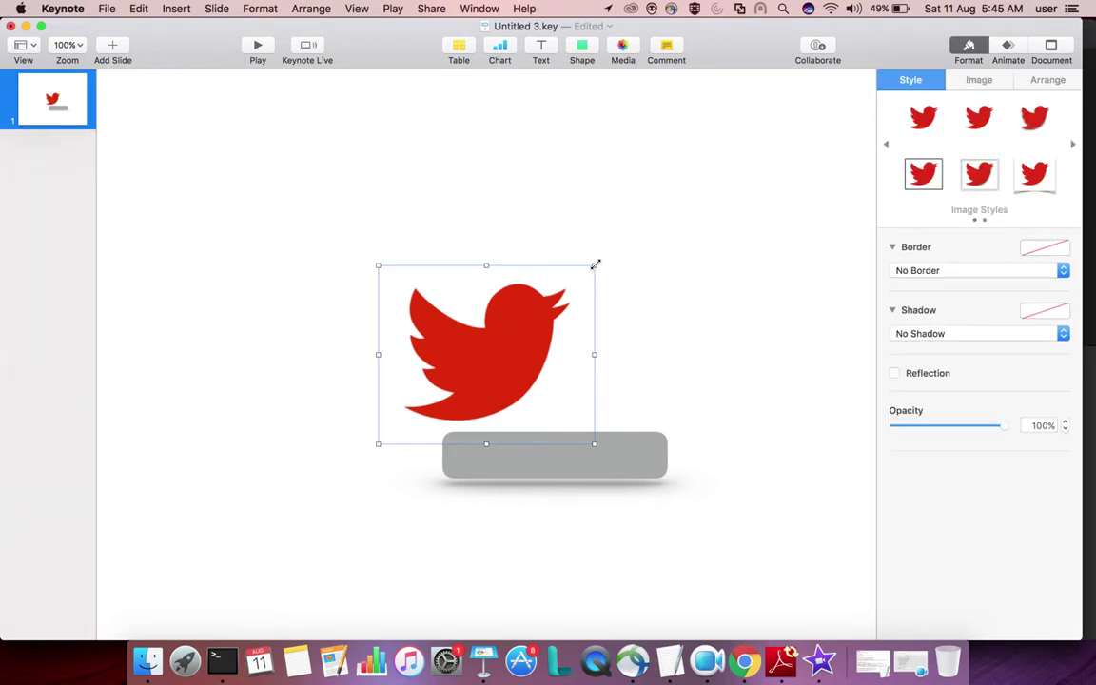
{"action": "left_click_drag", "start_coordinate": [594, 261], "coordinate": [473, 366]}
Place the bird on the grey bar's left end and apply a Drop Shadow.
{"action": "left_click_drag", "start_coordinate": [435, 403], "coordinate": [502, 445]}
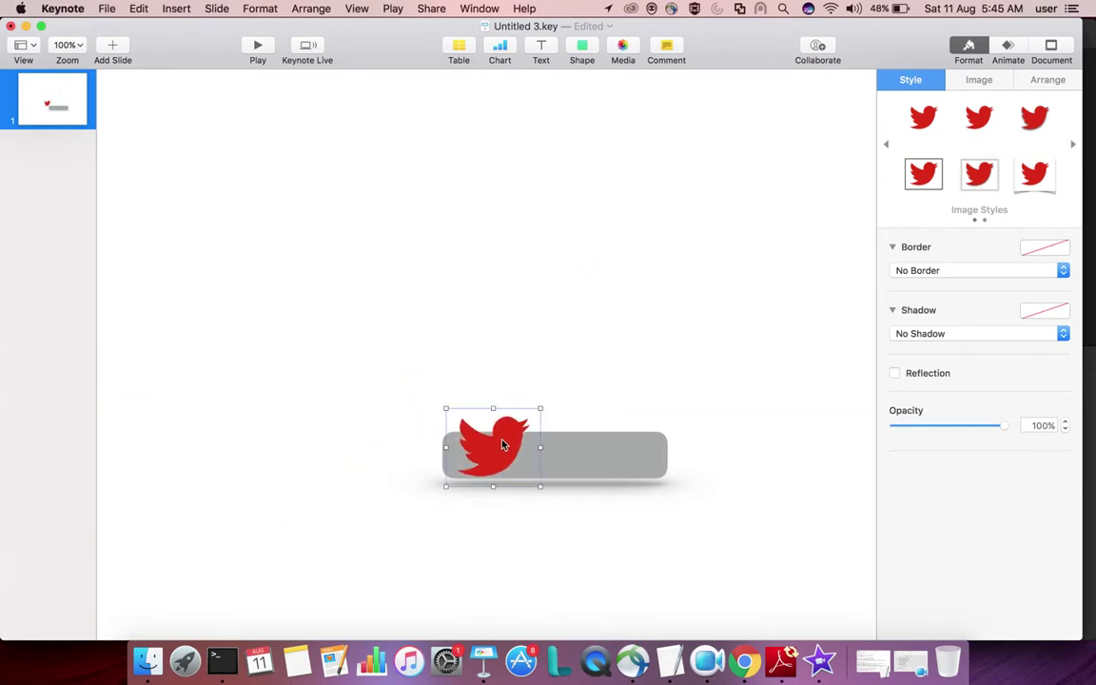
{"action": "left_click_drag", "start_coordinate": [539, 409], "coordinate": [492, 442]}
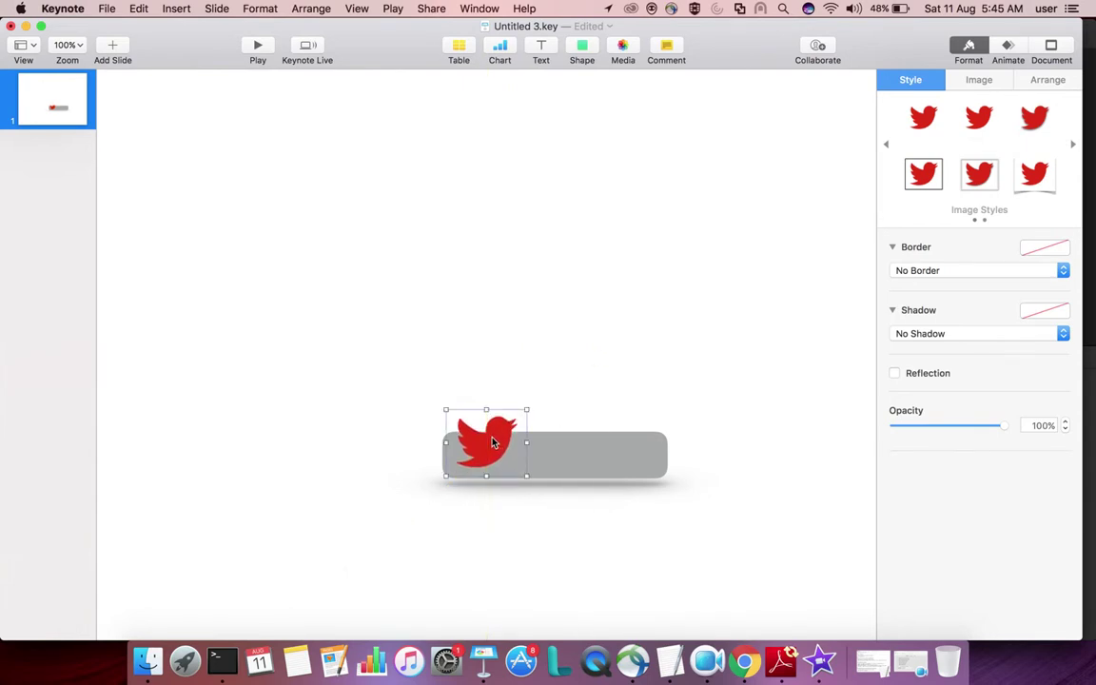
{"action": "left_click", "coordinate": [1055, 313]}
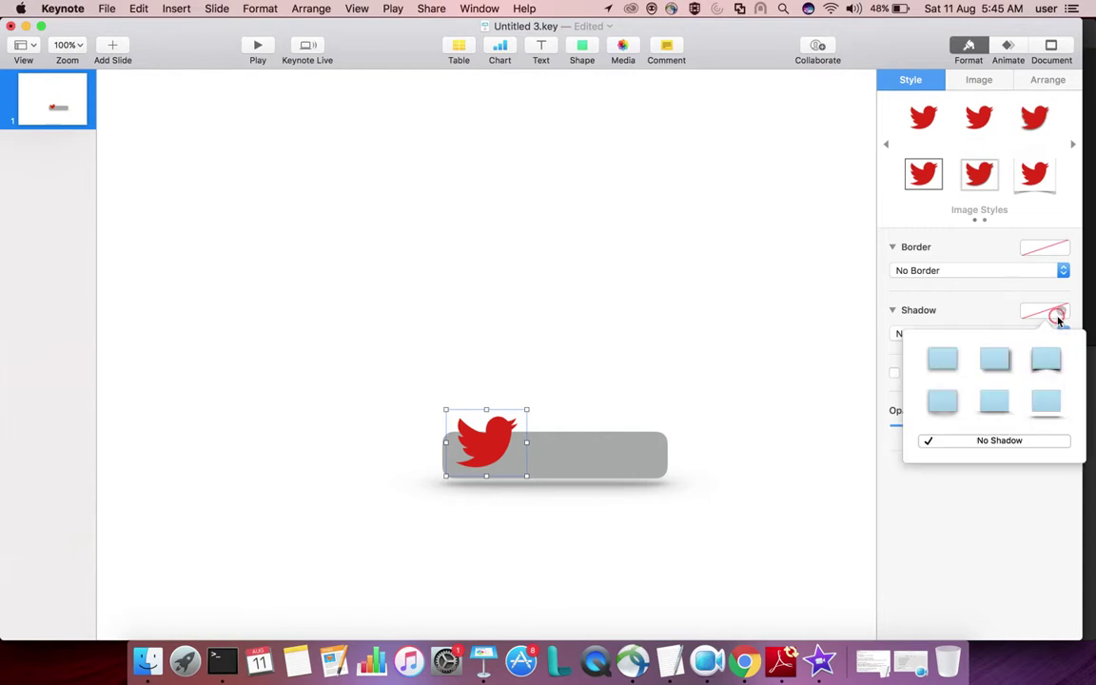
{"action": "left_click", "coordinate": [999, 366]}
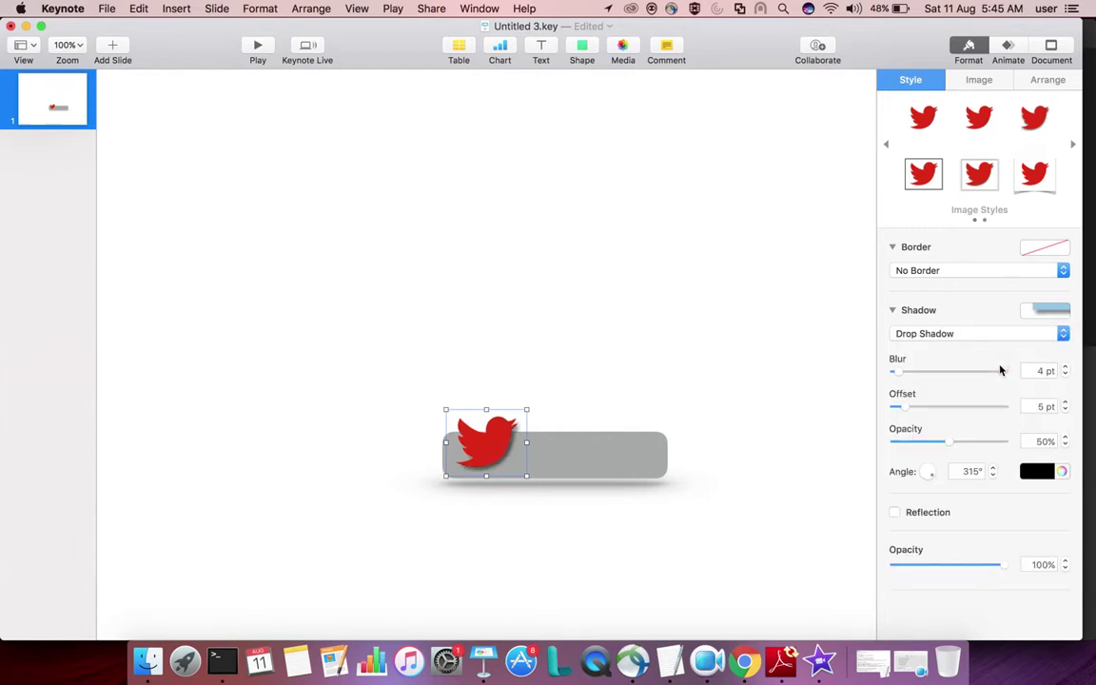
{"action": "left_click", "coordinate": [649, 258]}
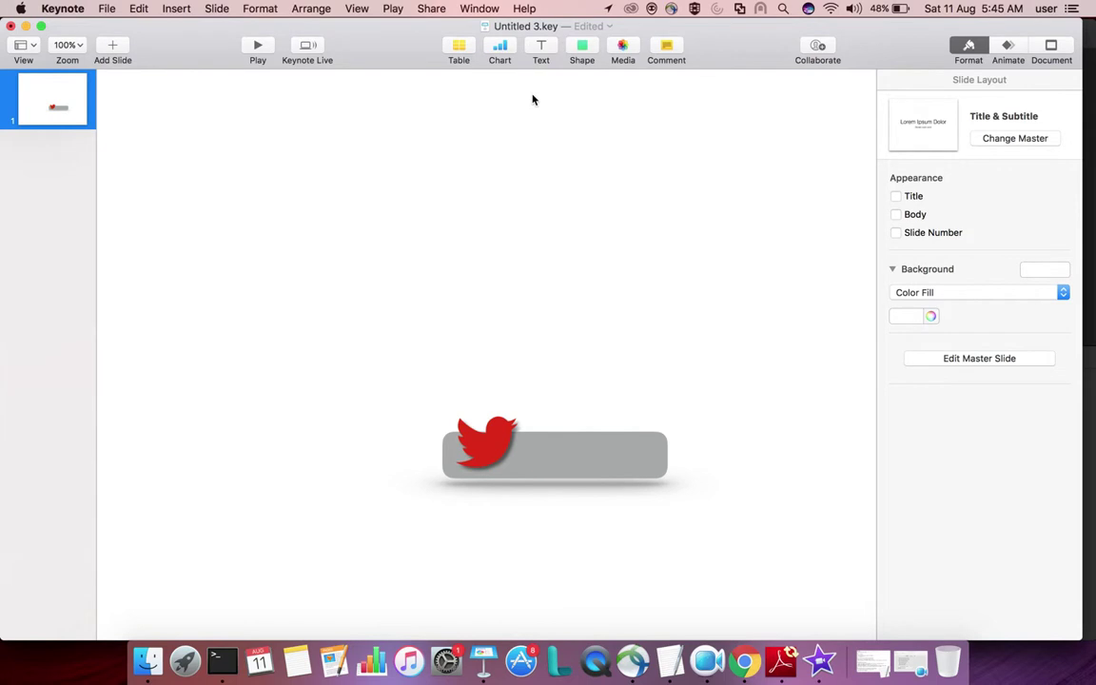
{"action": "left_click", "coordinate": [542, 46]}
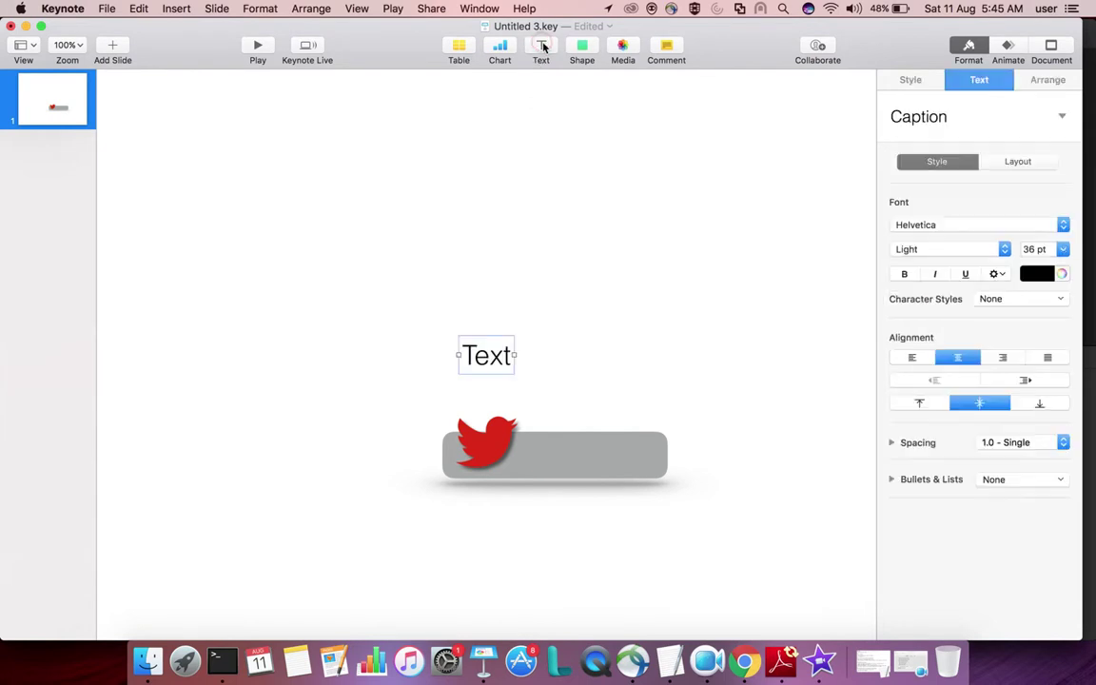
{"action": "double_click", "coordinate": [490, 357]}
{"action": "type", "text": "@"}
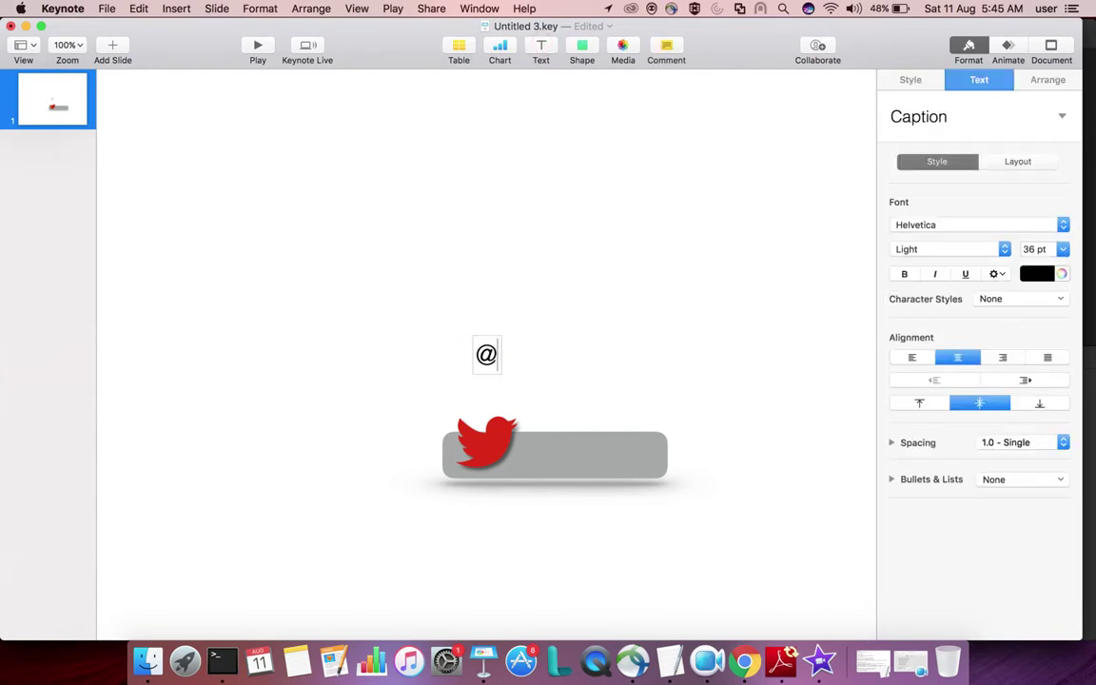
{"action": "type", "text": "LittleMedia"}
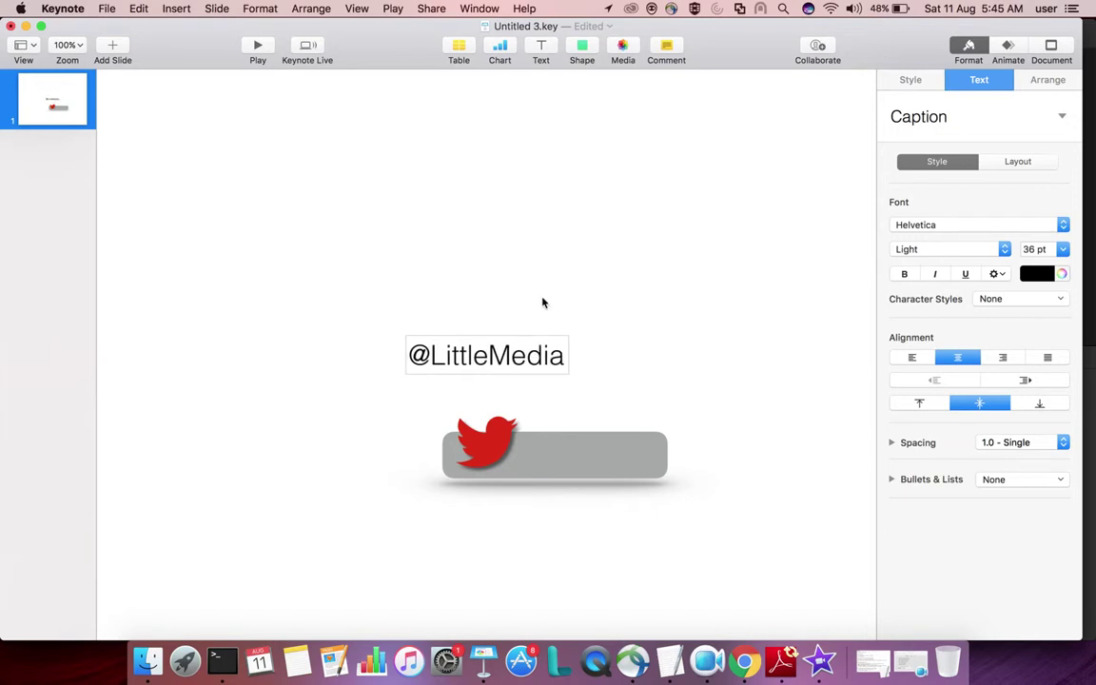
Make the text bold at 24 pt and move it onto the grey bar beside the bird.
{"action": "key", "text": "super+a"}
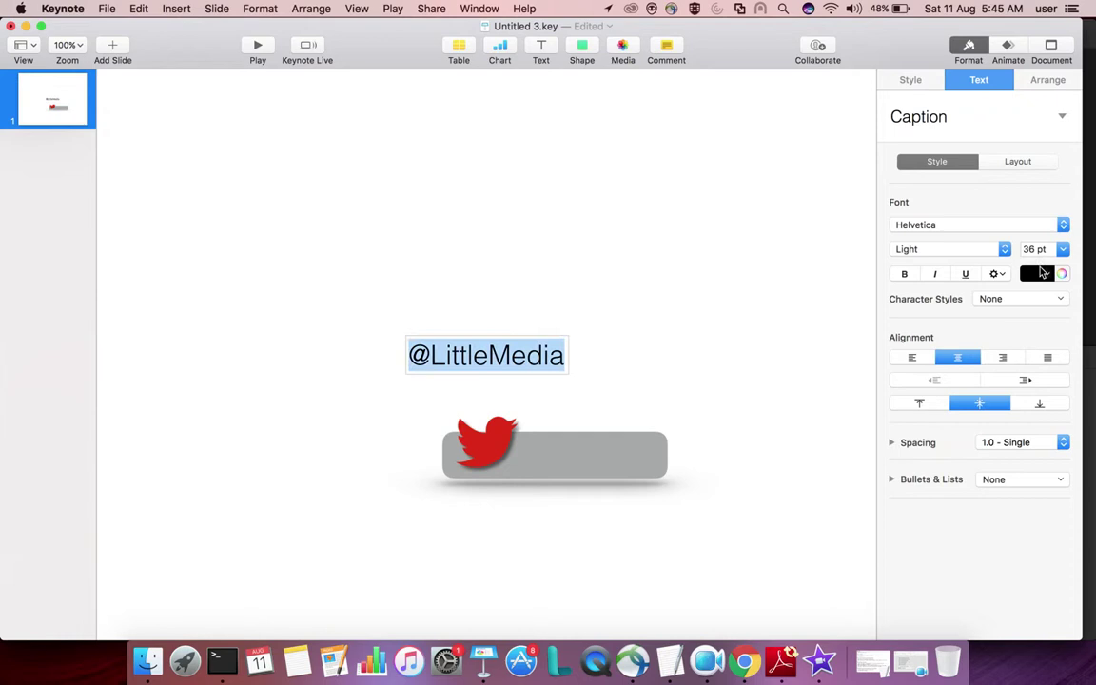
{"action": "left_click", "coordinate": [1063, 249]}
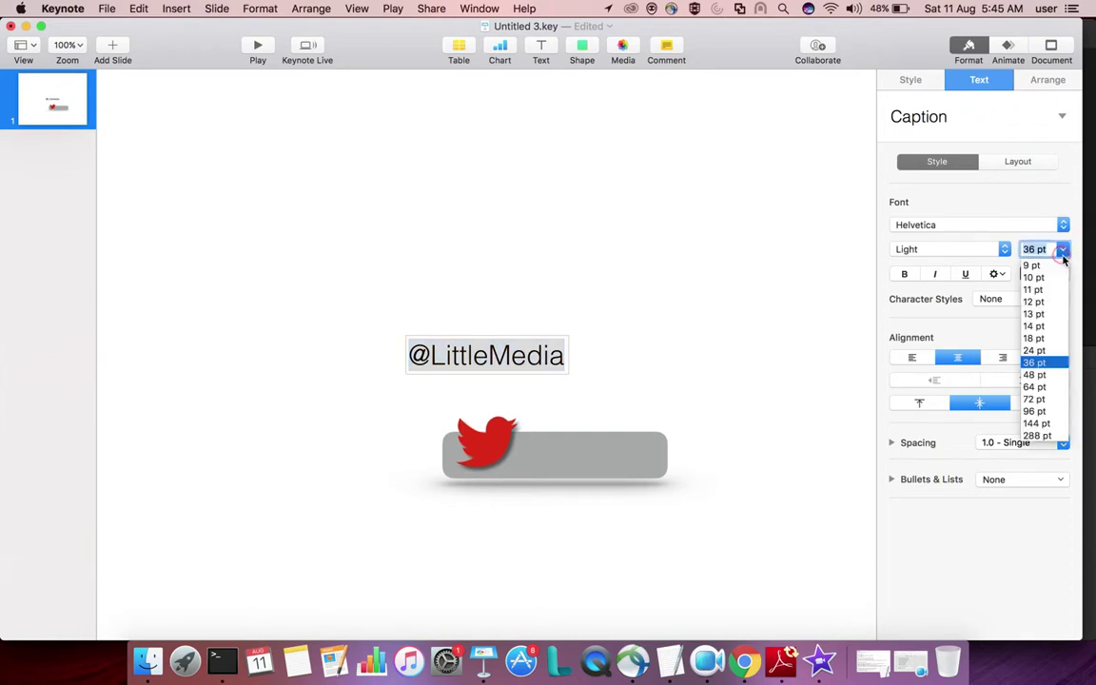
{"action": "left_click", "coordinate": [1046, 351]}
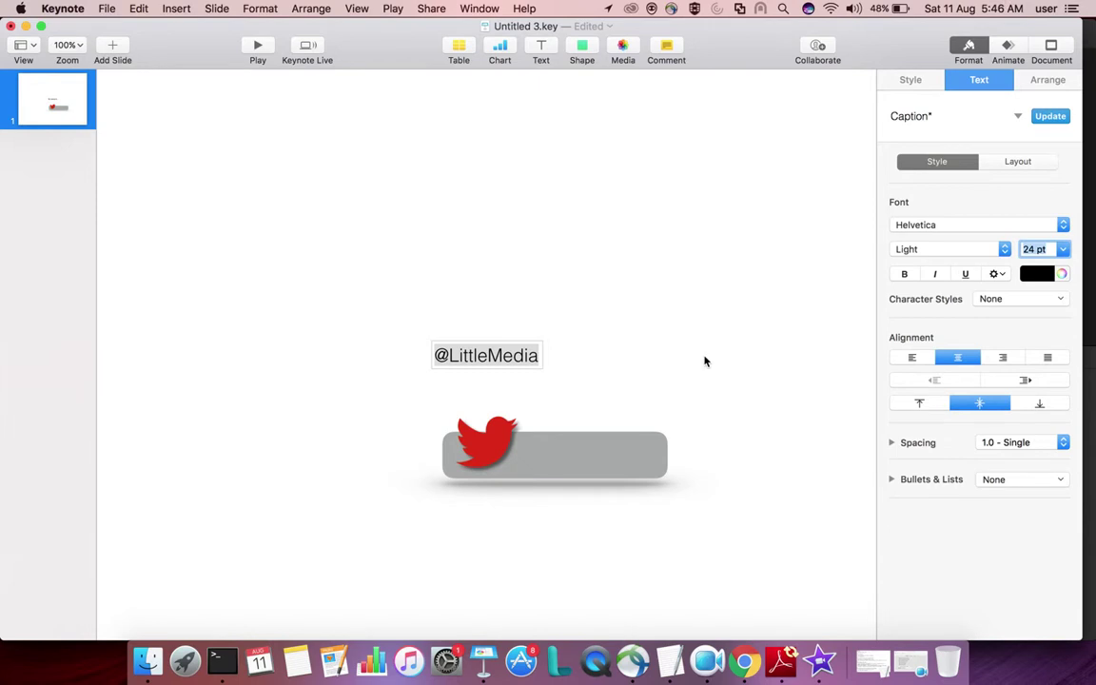
{"action": "key", "text": "super+b"}
{"action": "left_click", "coordinate": [629, 330]}
{"action": "left_click", "coordinate": [481, 358]}
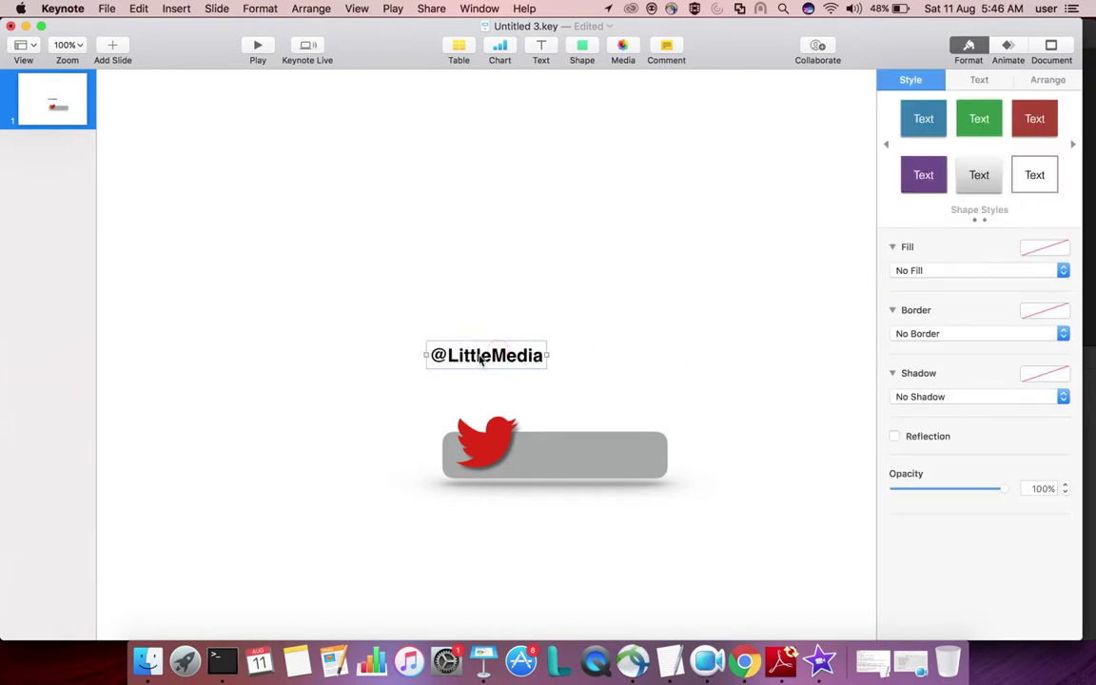
{"action": "left_click_drag", "start_coordinate": [481, 358], "coordinate": [568, 462]}
{"action": "left_click", "coordinate": [581, 372]}
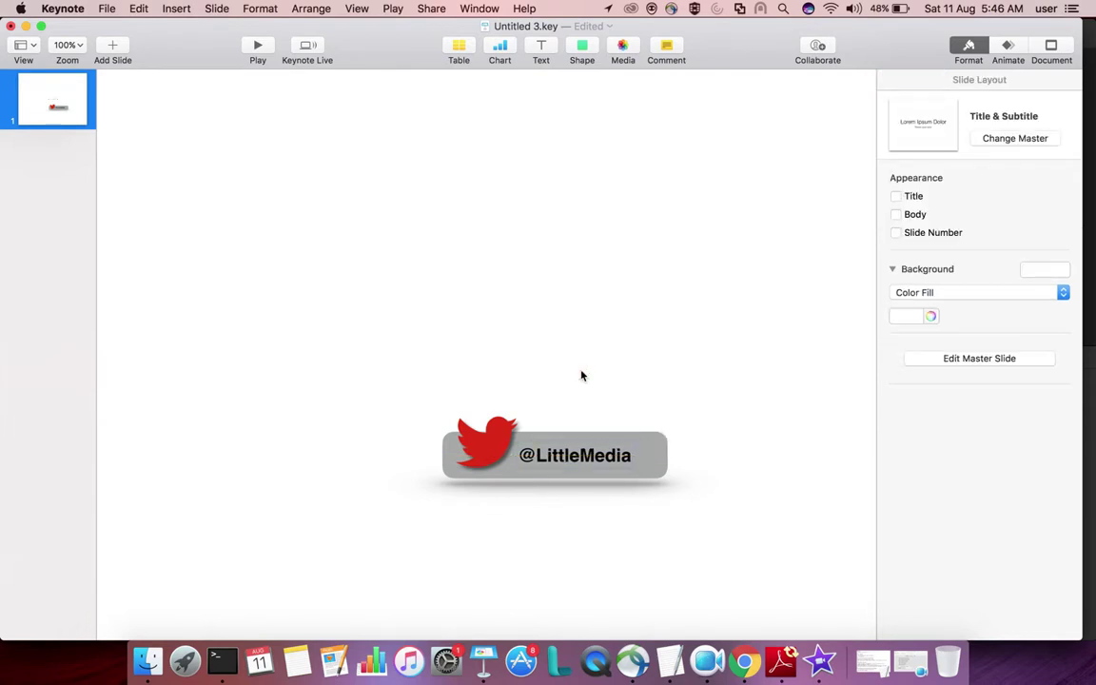
{"action": "left_click", "coordinate": [106, 8]}
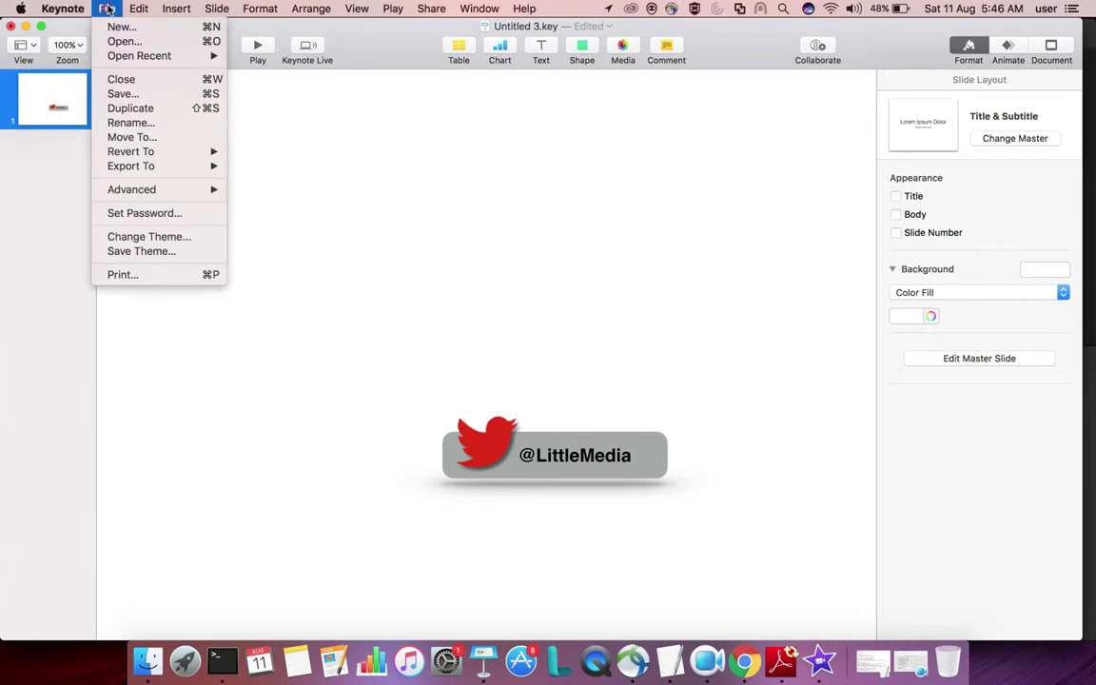
{"action": "mouse_move", "coordinate": [159, 169]}
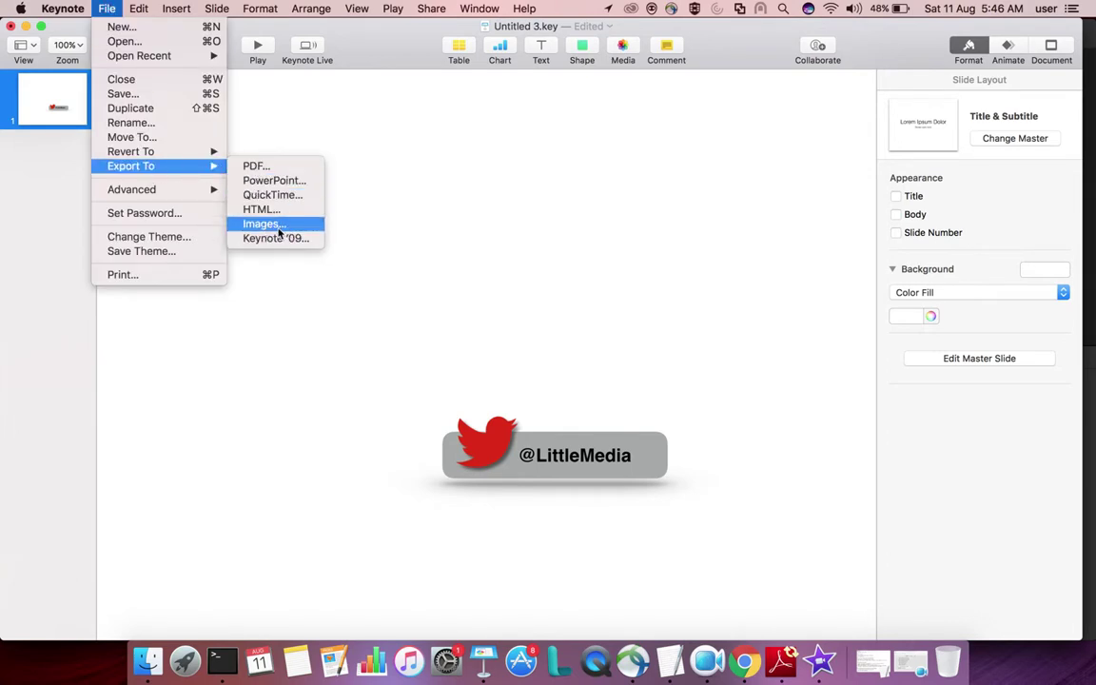
{"action": "left_click", "coordinate": [276, 226]}
{"action": "left_click", "coordinate": [545, 224]}
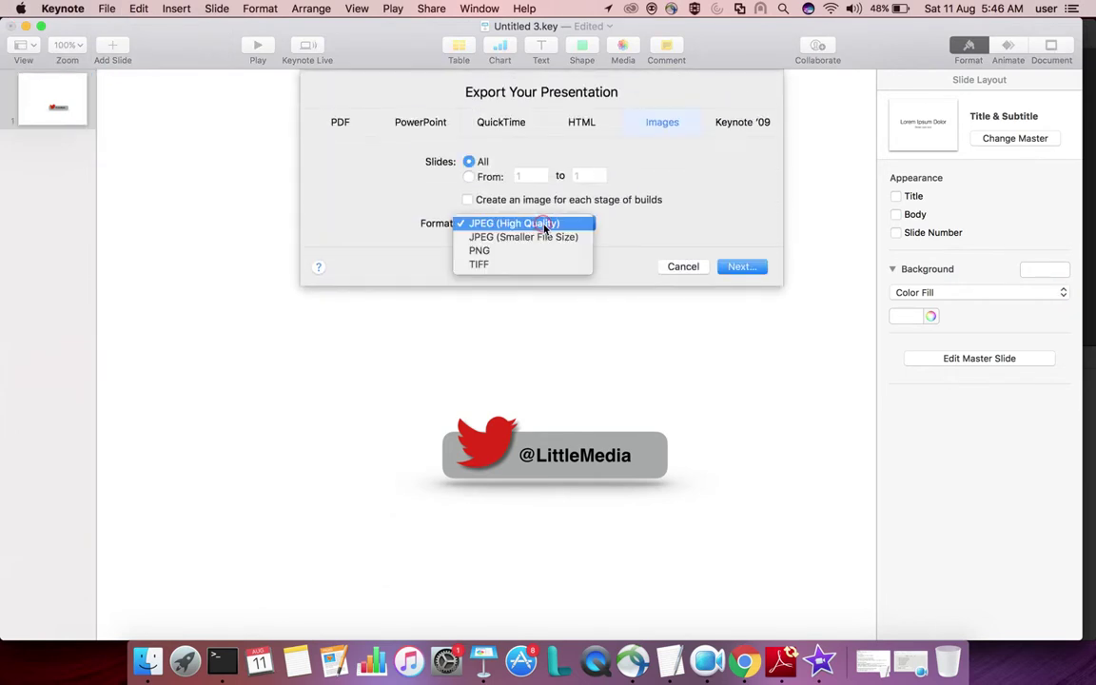
{"action": "left_click", "coordinate": [519, 252]}
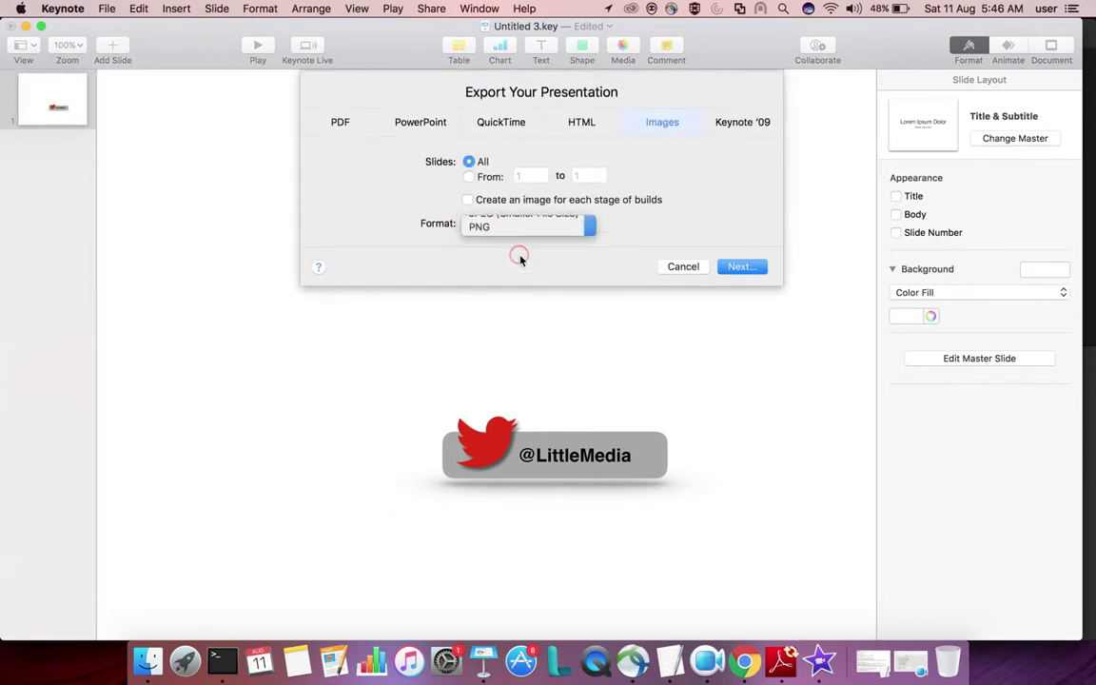
{"action": "left_click", "coordinate": [532, 233]}
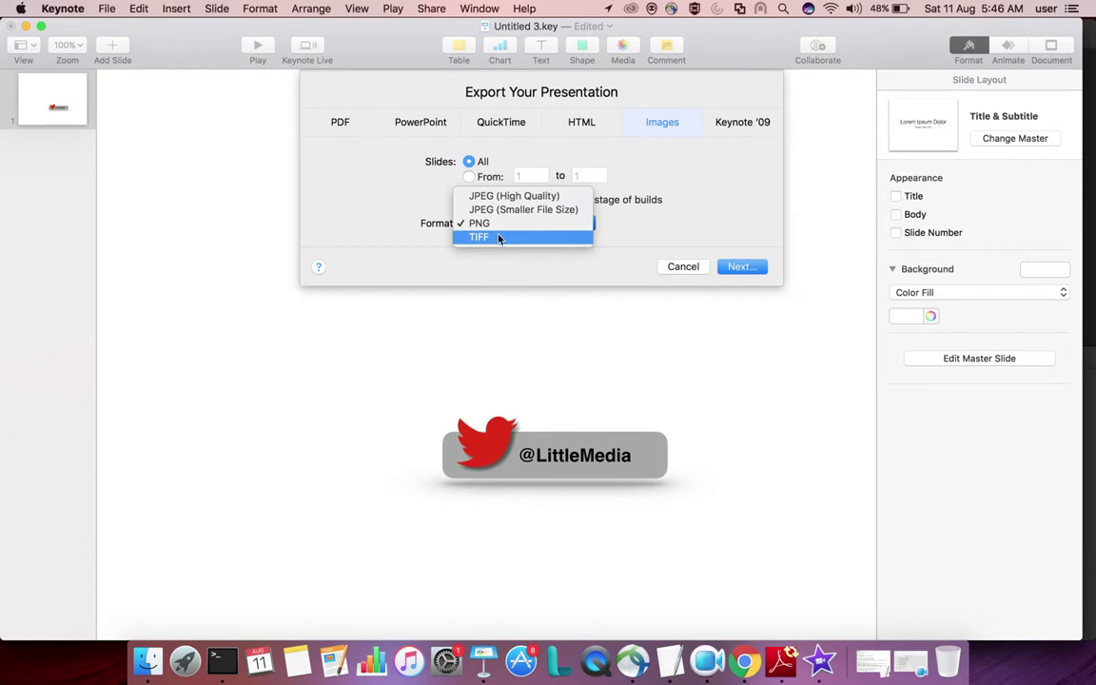
{"action": "left_click", "coordinate": [496, 224]}
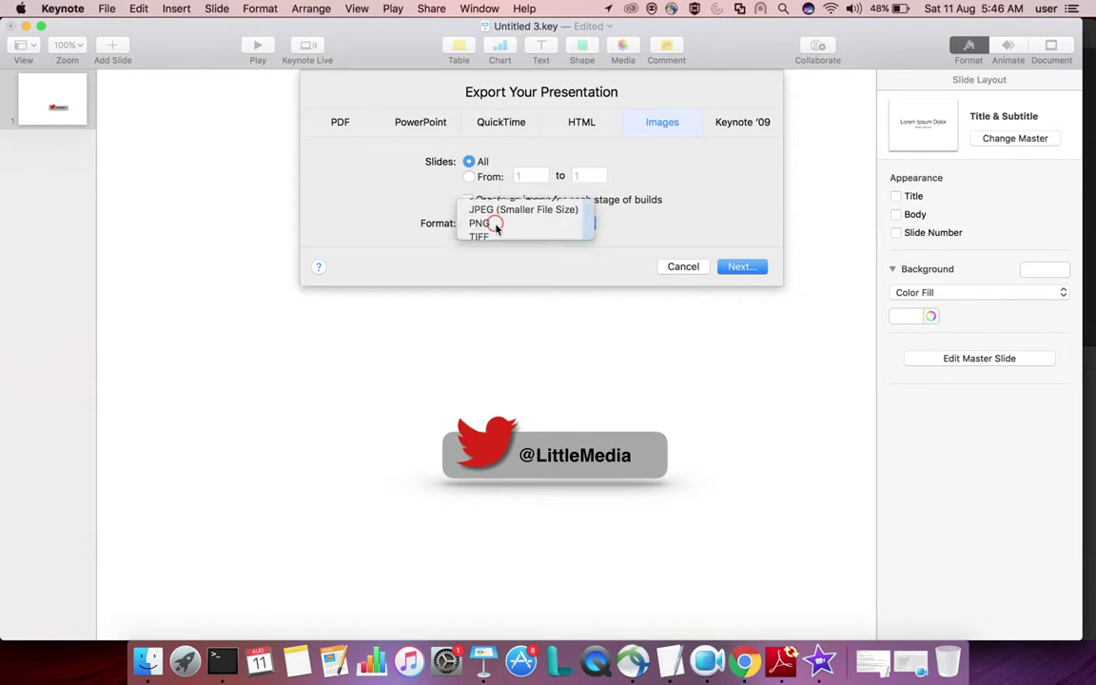
{"action": "left_click", "coordinate": [682, 267]}
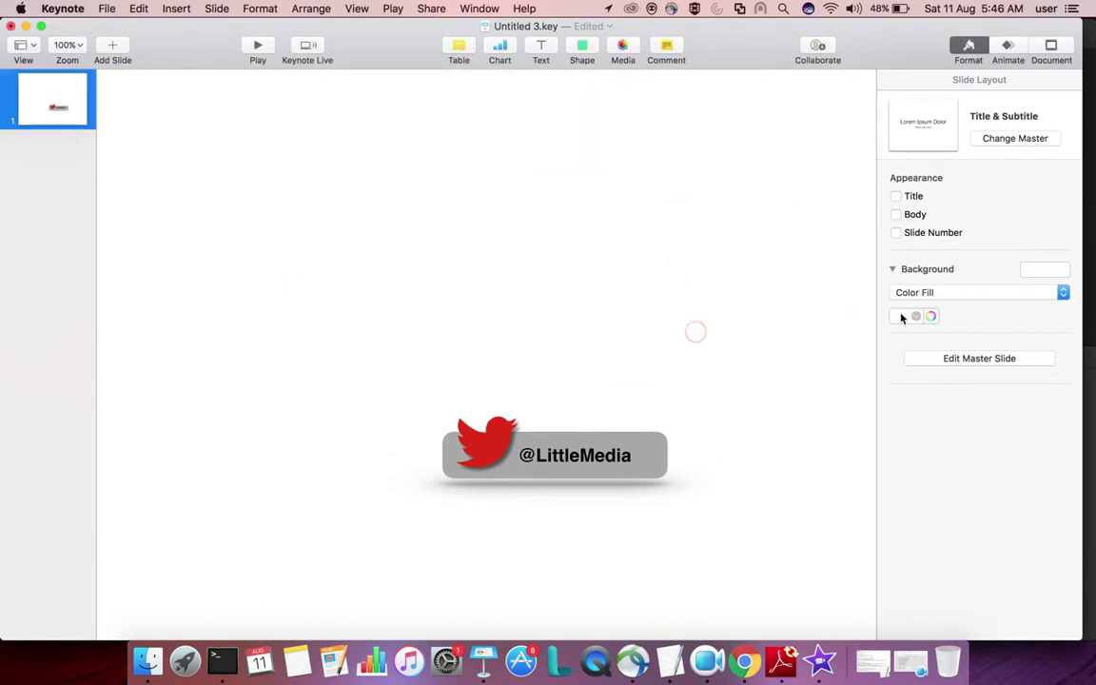
Change the slide Background from Color Fill to No Fill.
{"action": "left_click", "coordinate": [925, 296]}
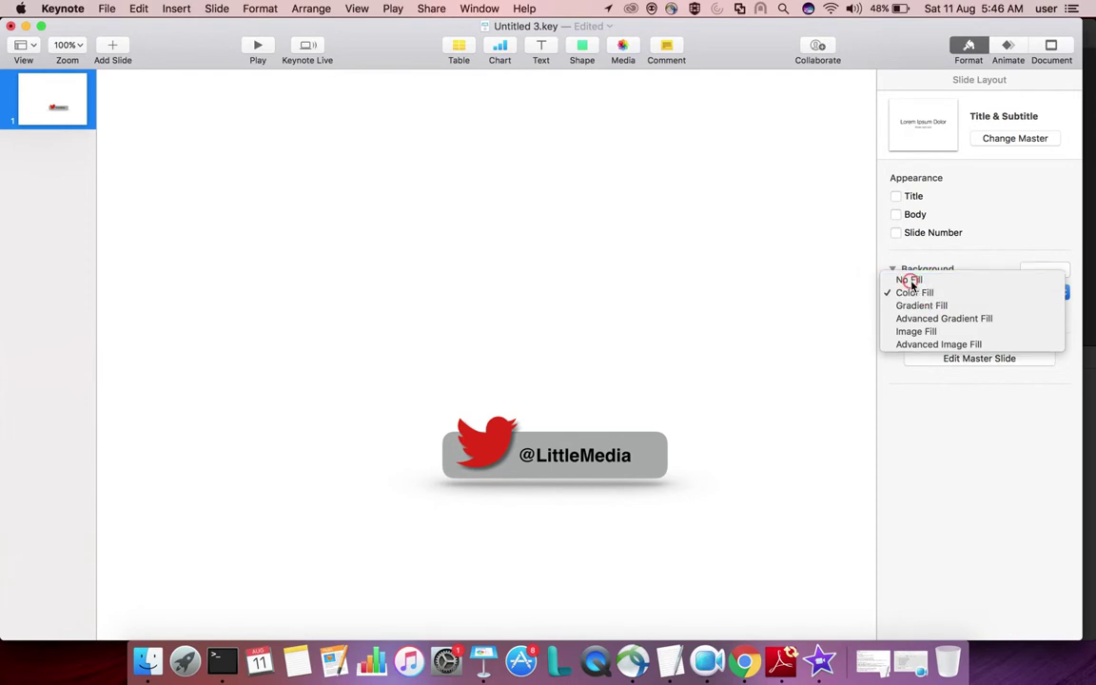
{"action": "left_click", "coordinate": [909, 282]}
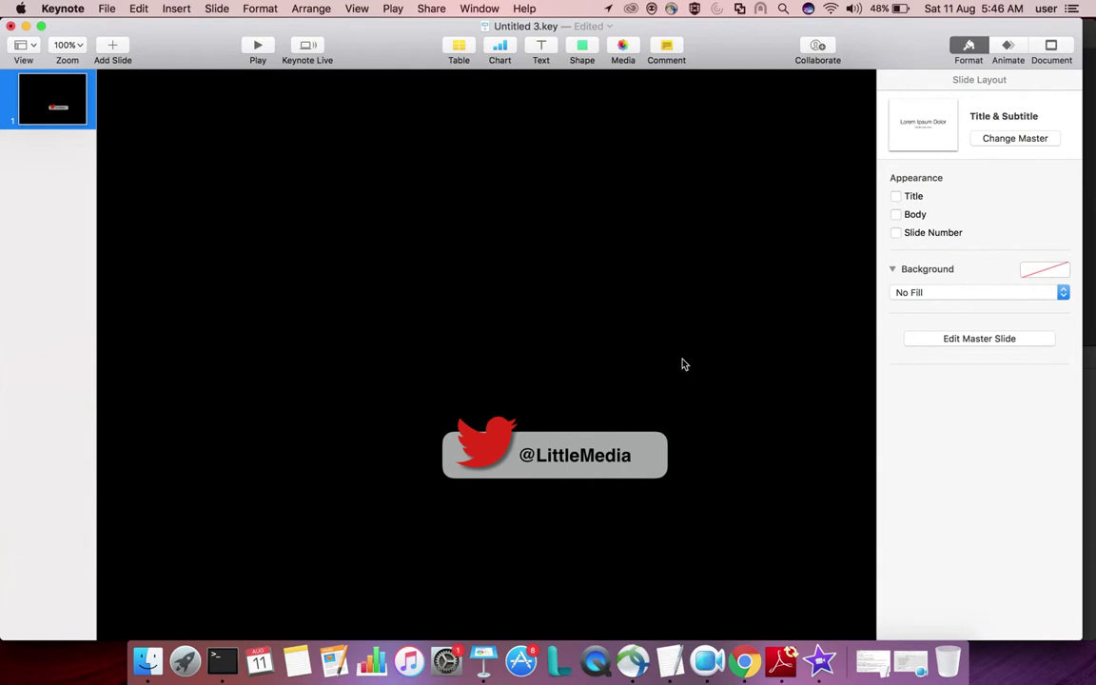
{"action": "left_click", "coordinate": [921, 297]}
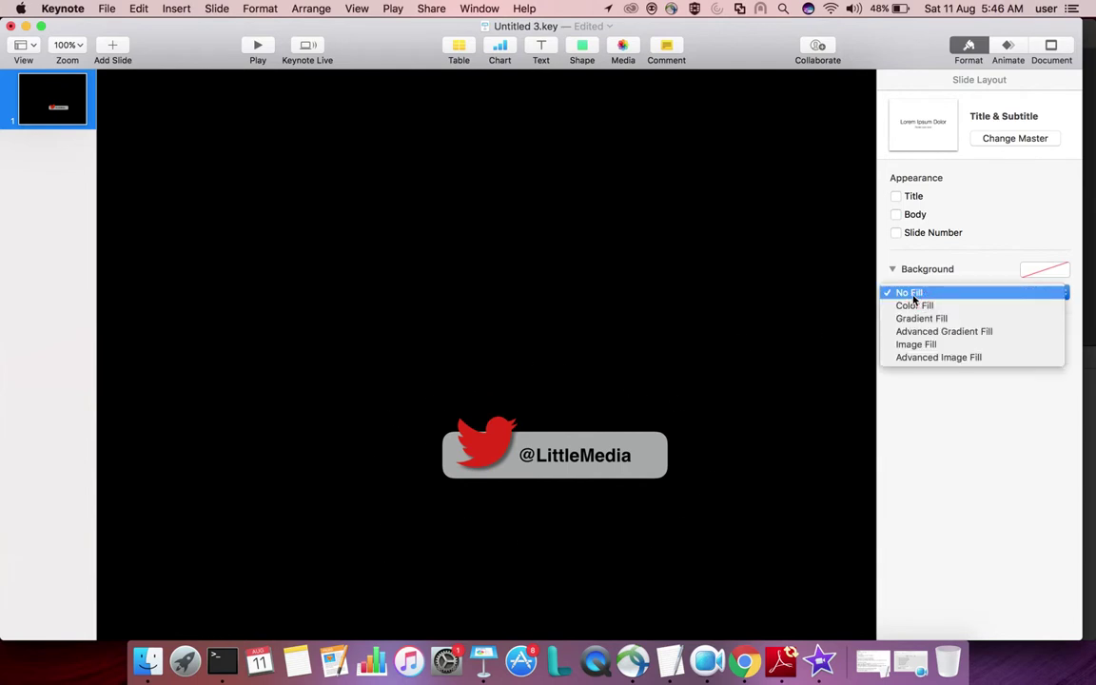
{"action": "left_click", "coordinate": [914, 294]}
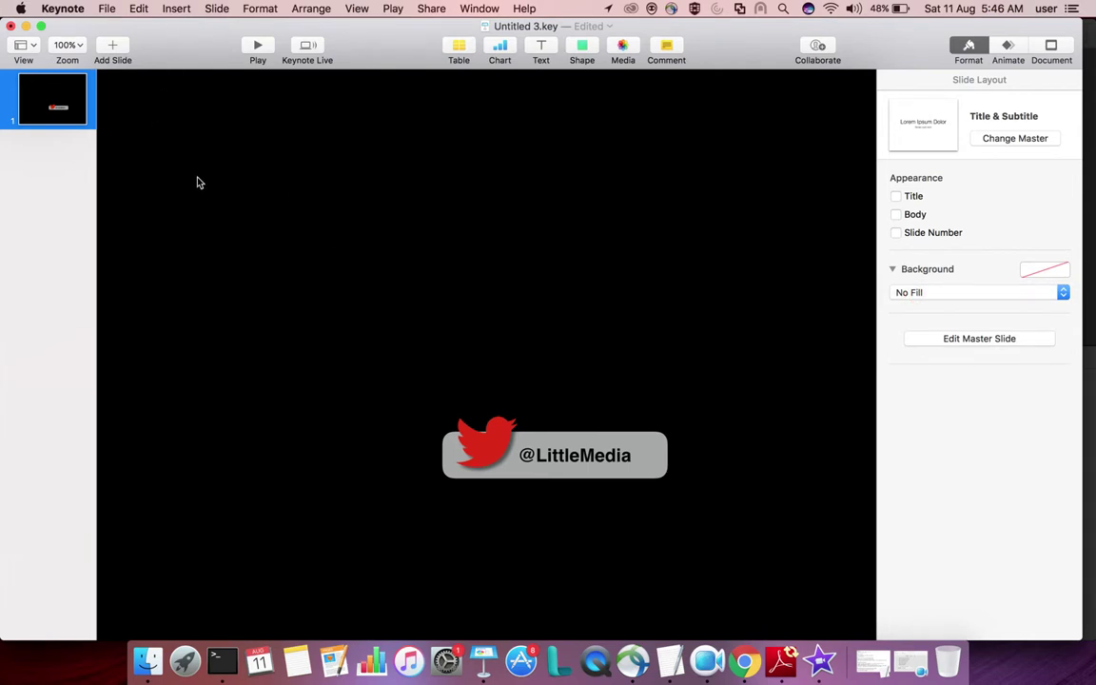
Set up an image export of the slide in PNG format.
{"action": "left_click", "coordinate": [106, 8]}
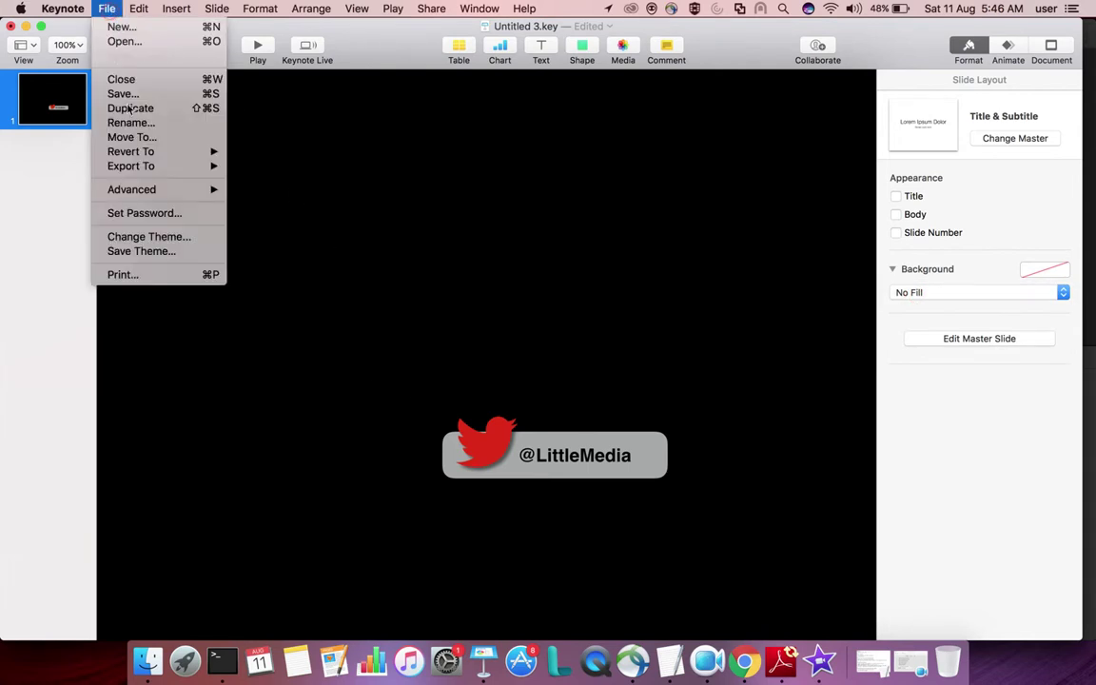
{"action": "mouse_move", "coordinate": [142, 166]}
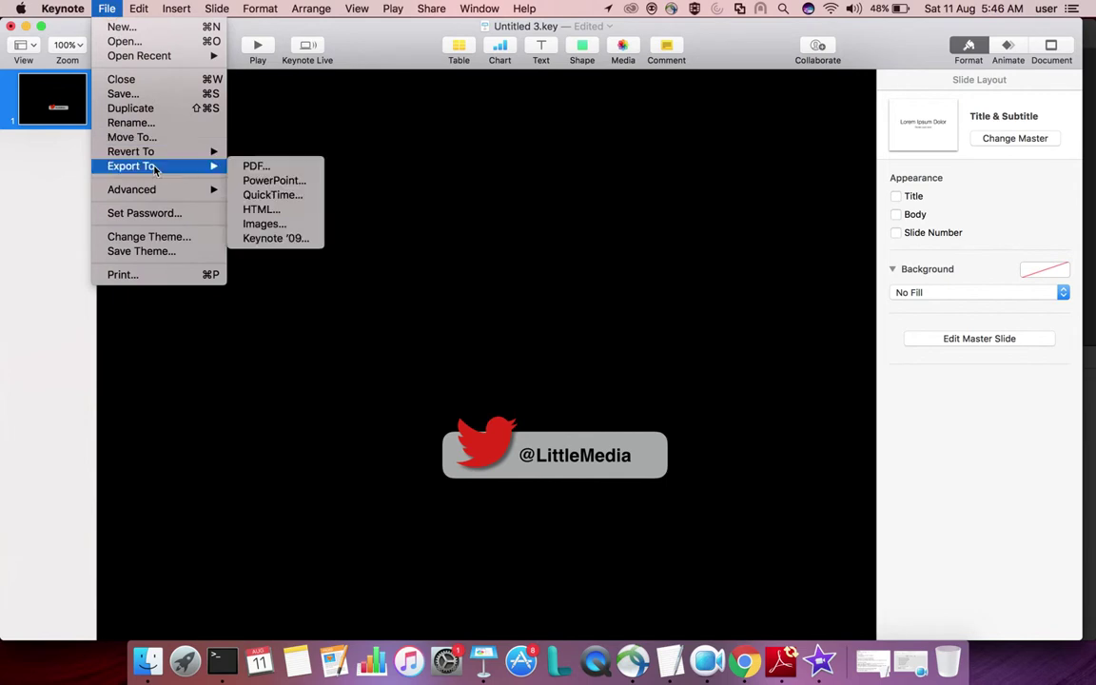
{"action": "left_click", "coordinate": [266, 225]}
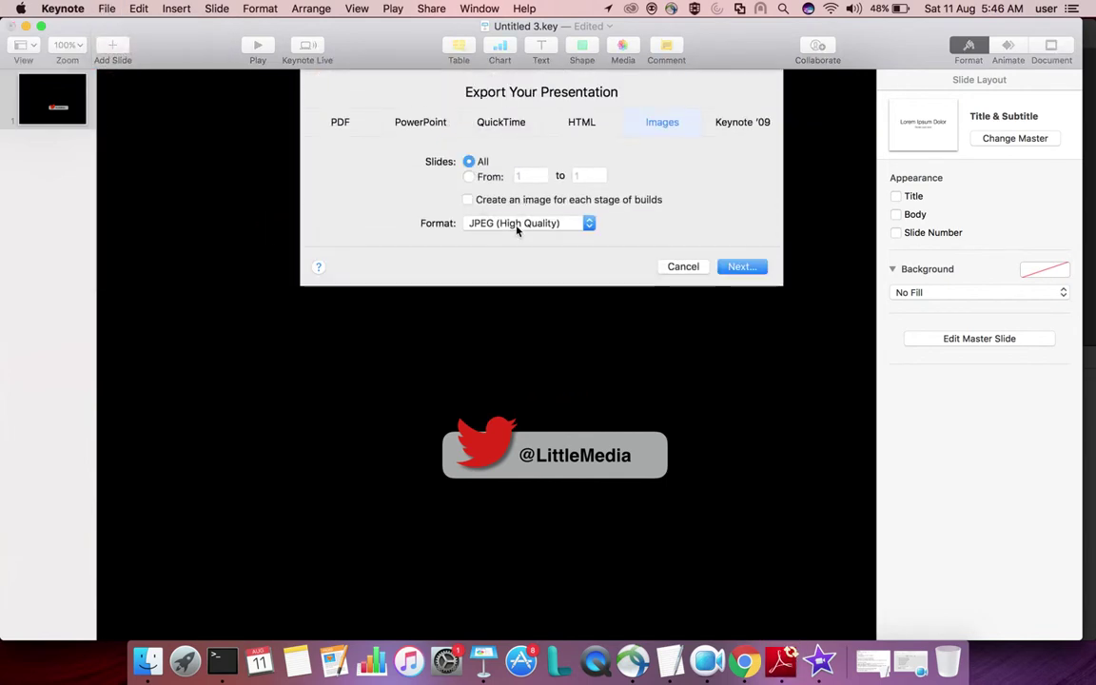
{"action": "left_click", "coordinate": [516, 224]}
{"action": "left_click", "coordinate": [488, 251]}
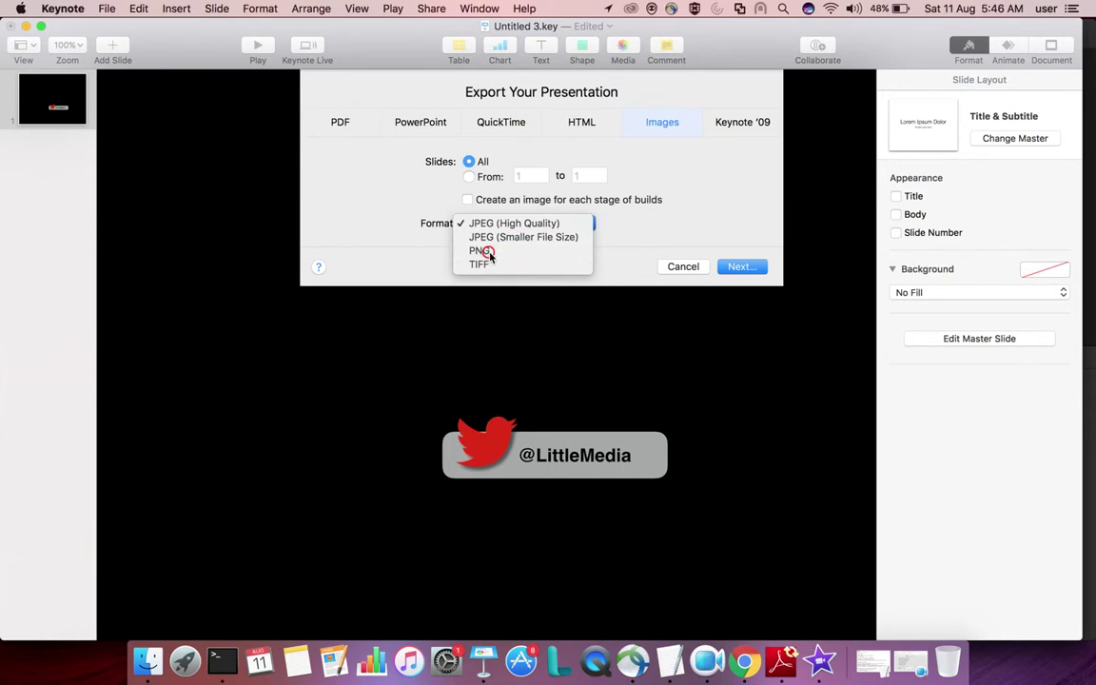
{"action": "left_click", "coordinate": [741, 267]}
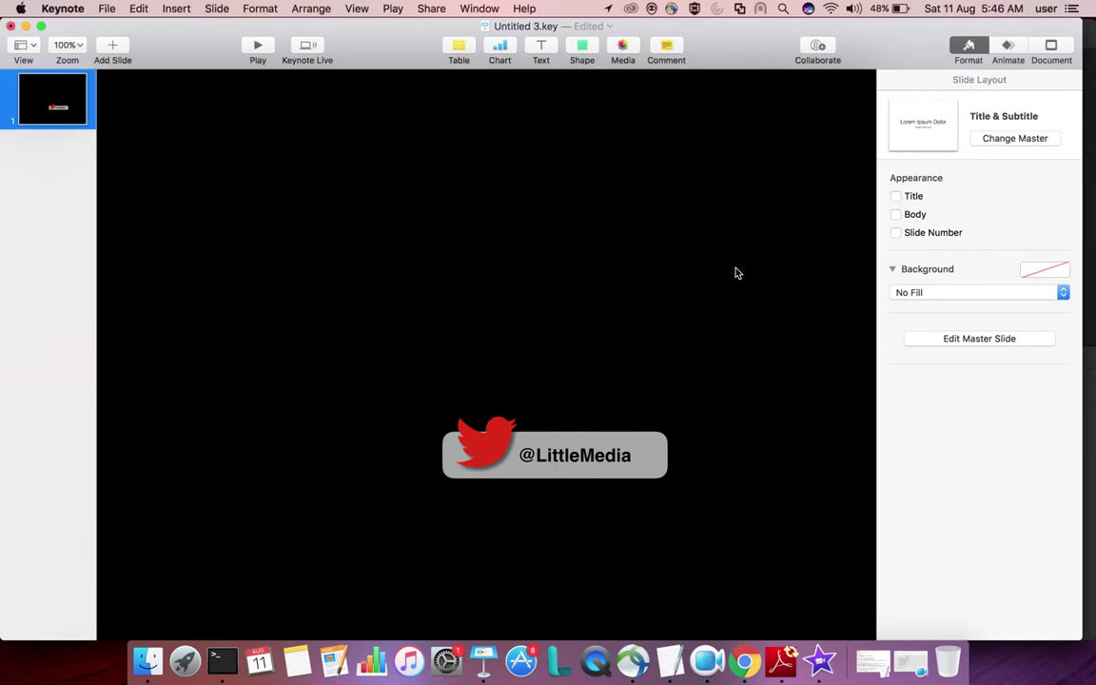
Save the export as 'twi2' in the logos folder.
{"action": "left_click", "coordinate": [541, 156]}
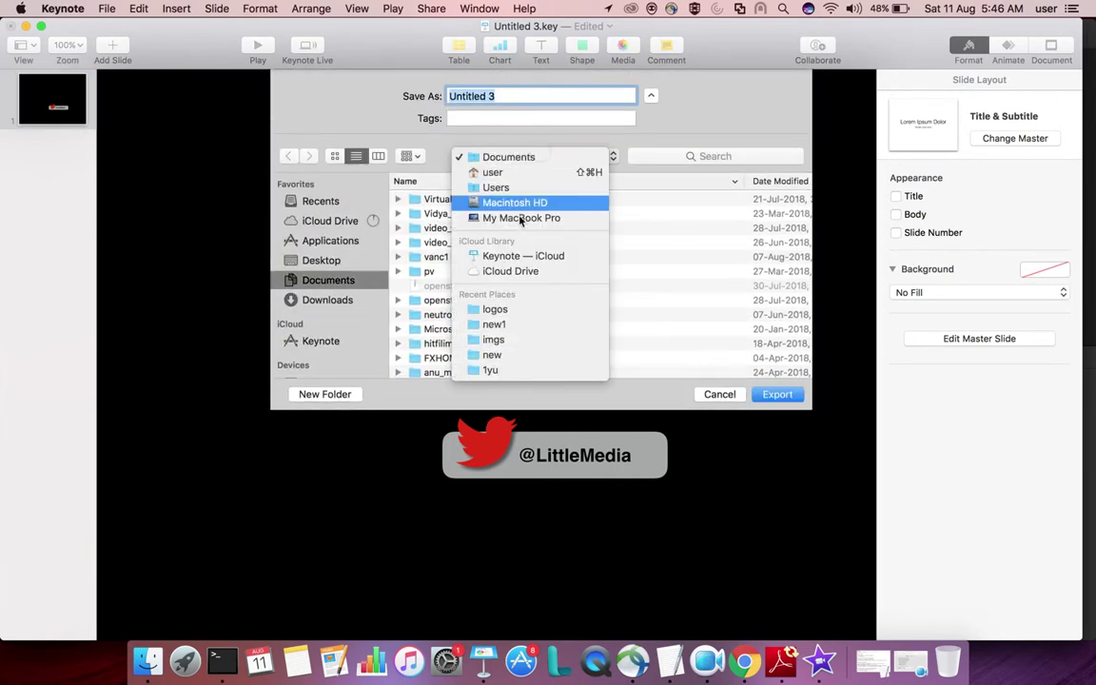
{"action": "left_click", "coordinate": [495, 310]}
{"action": "left_click", "coordinate": [502, 96]}
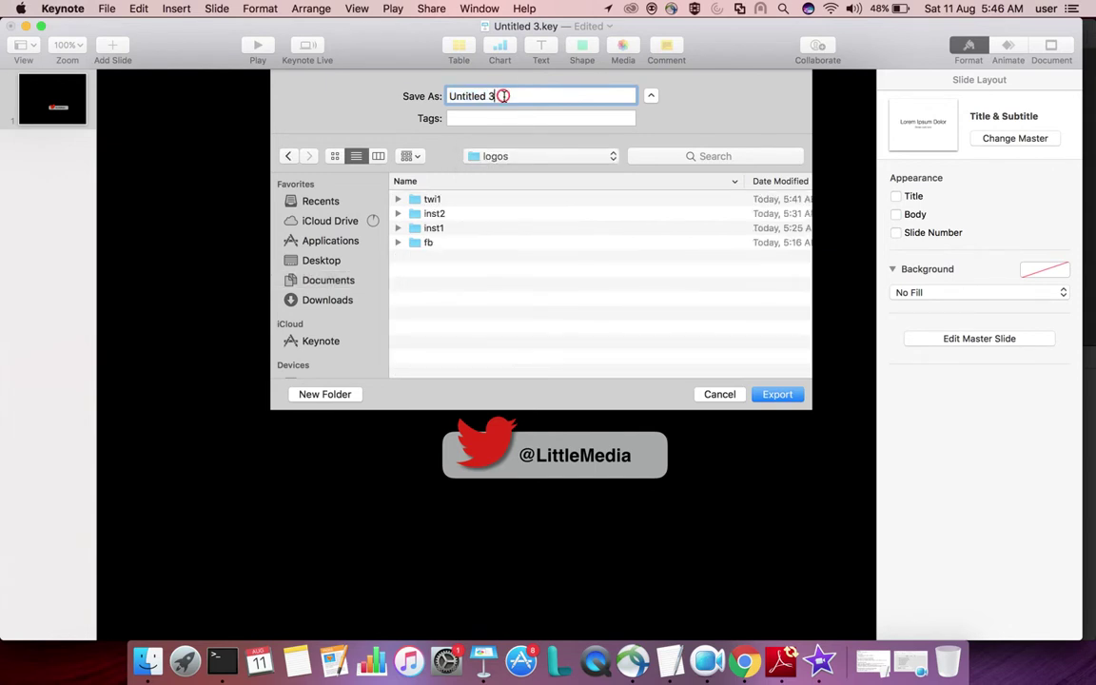
{"action": "triple_click", "coordinate": [503, 96]}
{"action": "type", "text": "twi2"}
{"action": "key", "text": "Return"}
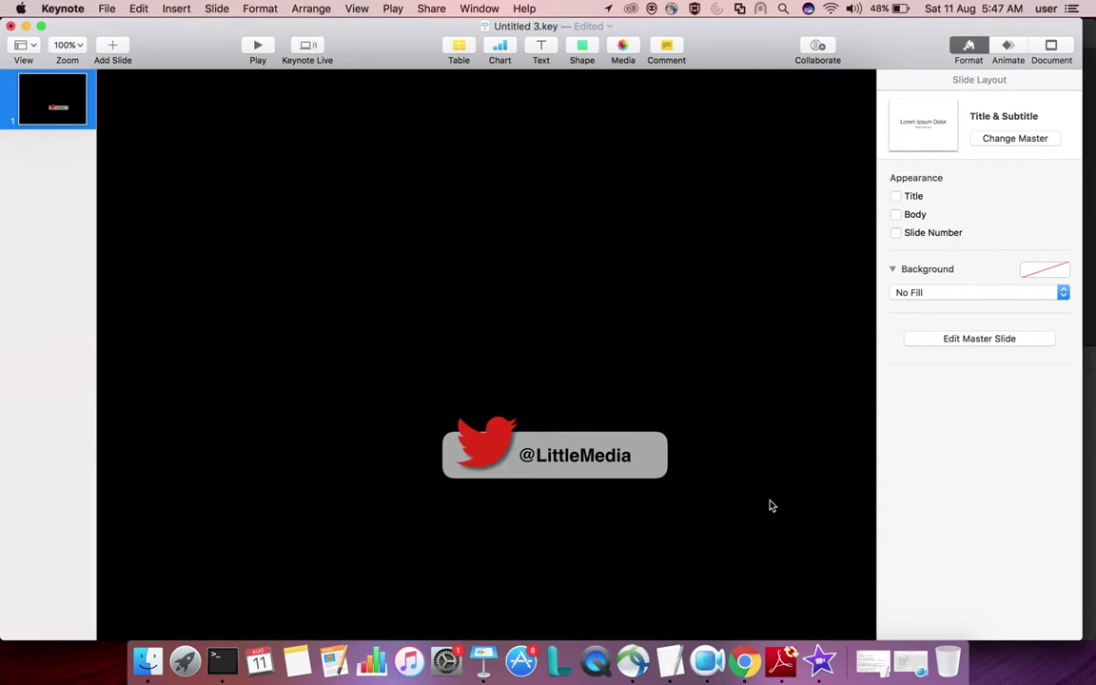
In iMovie, put the wood-texture background at the start of the timeline.
{"action": "left_click", "coordinate": [820, 661]}
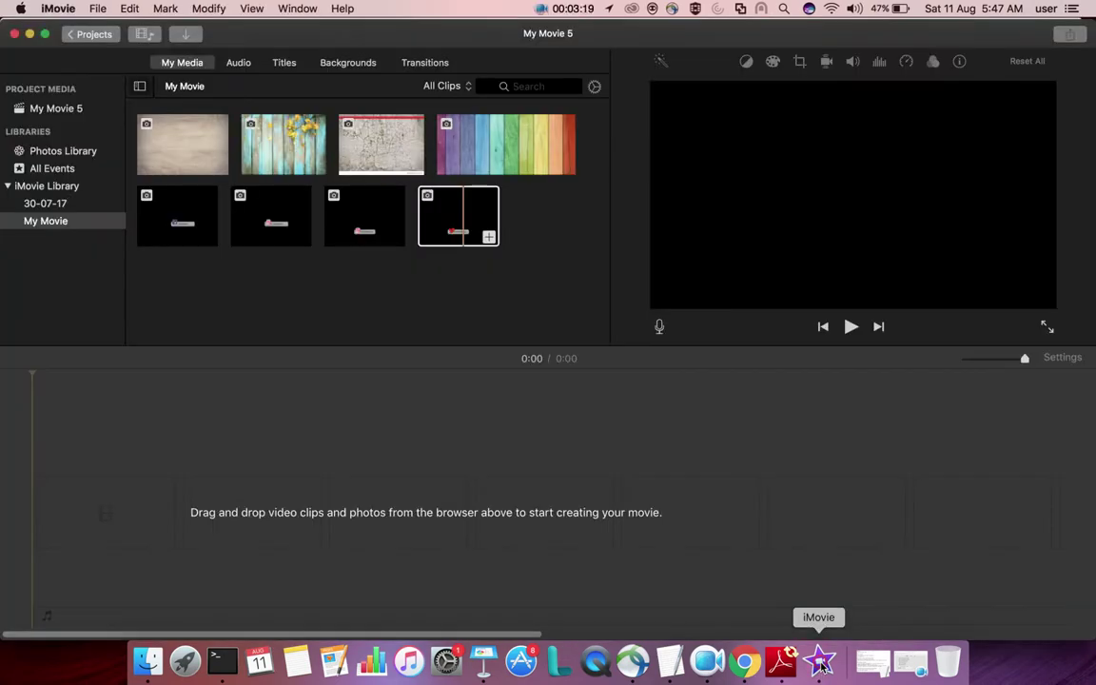
{"action": "left_click", "coordinate": [173, 138]}
{"action": "left_click_drag", "start_coordinate": [131, 515], "coordinate": [62, 523]}
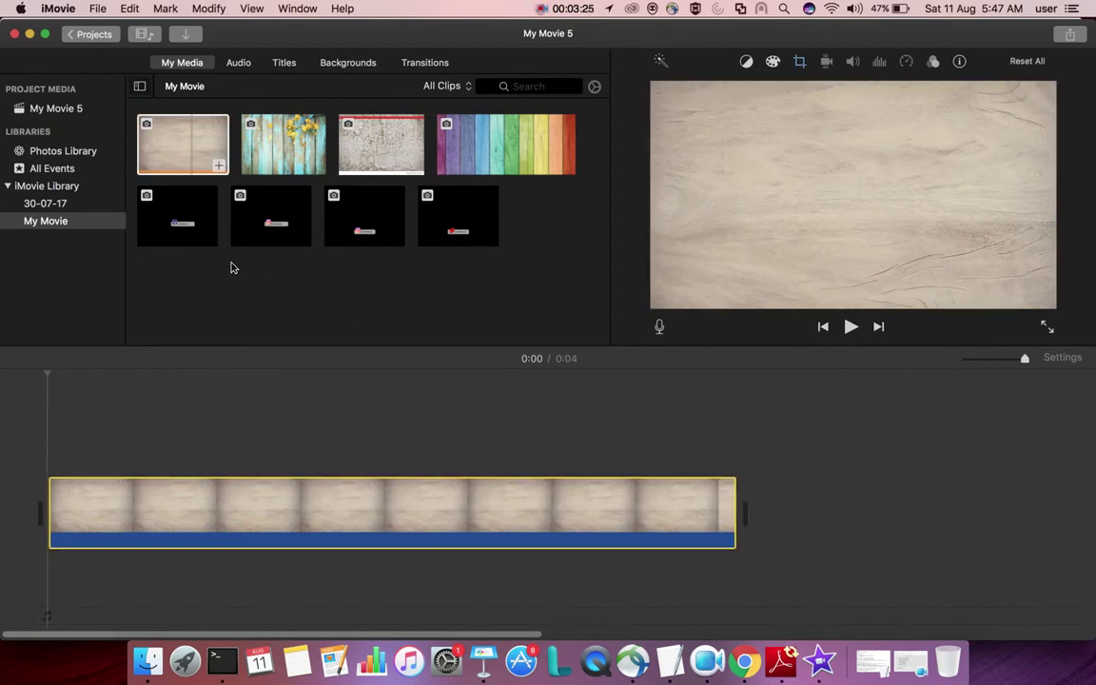
Import twi2.001.png from the twi2 folder inside logos.
{"action": "left_click", "coordinate": [196, 39]}
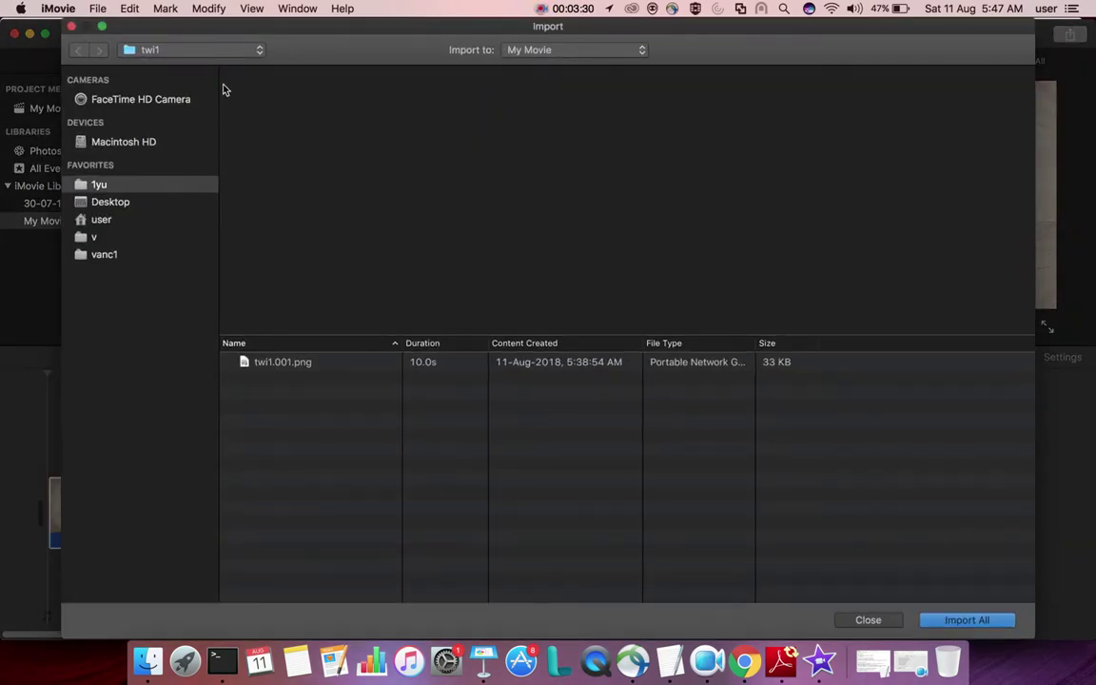
{"action": "left_click", "coordinate": [225, 60]}
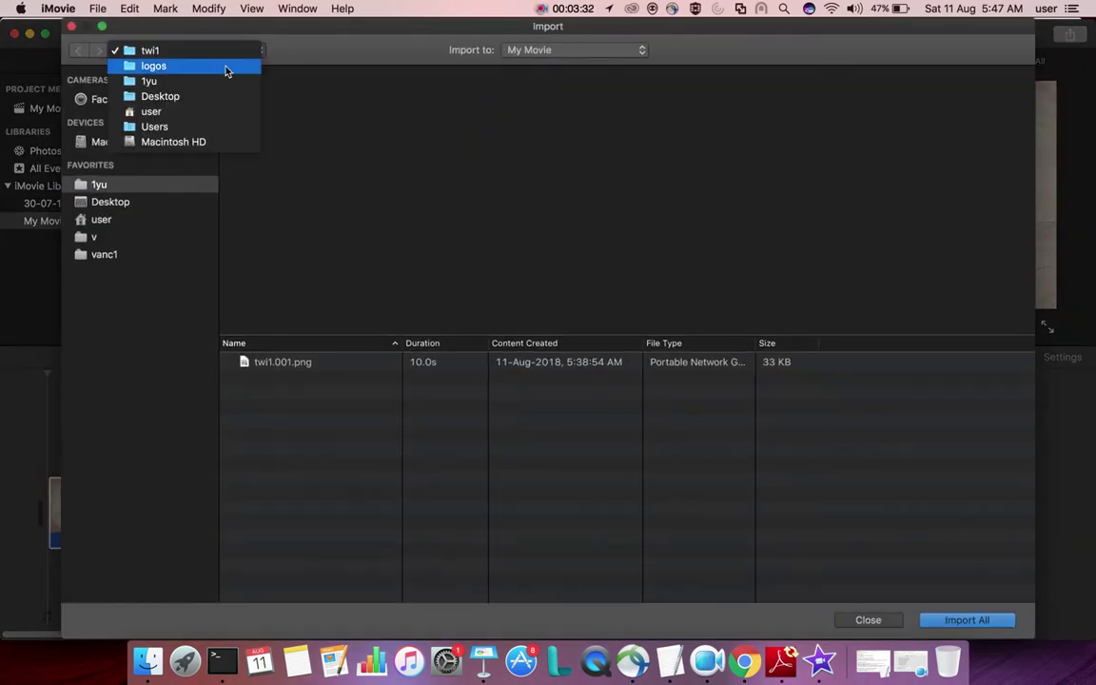
{"action": "left_click", "coordinate": [227, 68]}
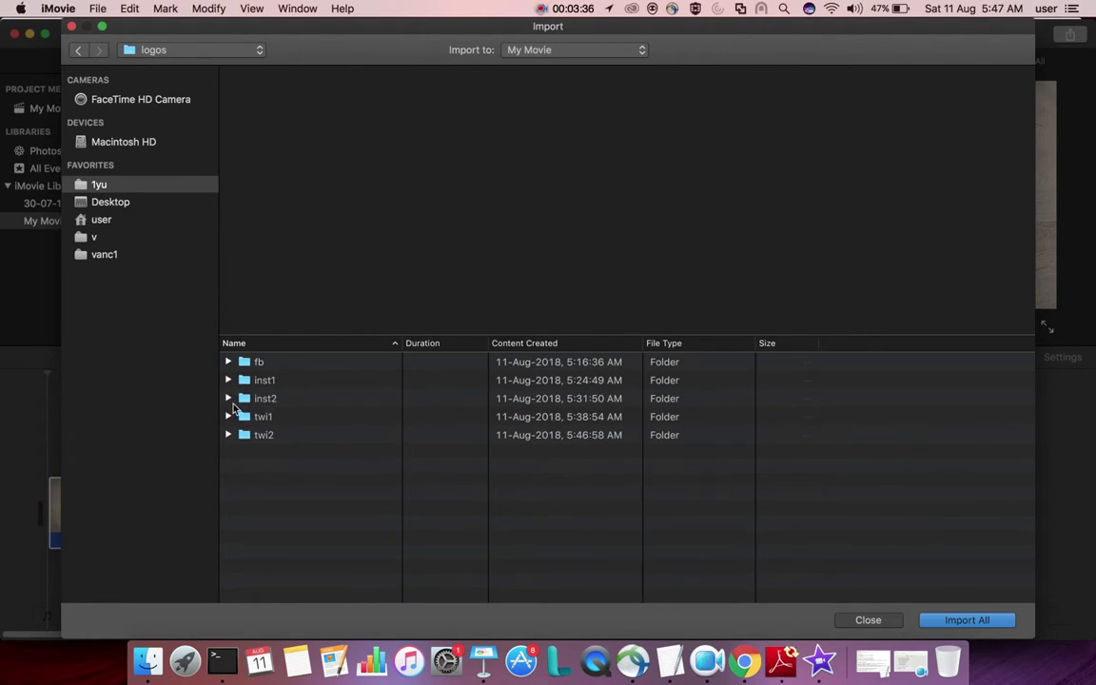
{"action": "left_click", "coordinate": [236, 438]}
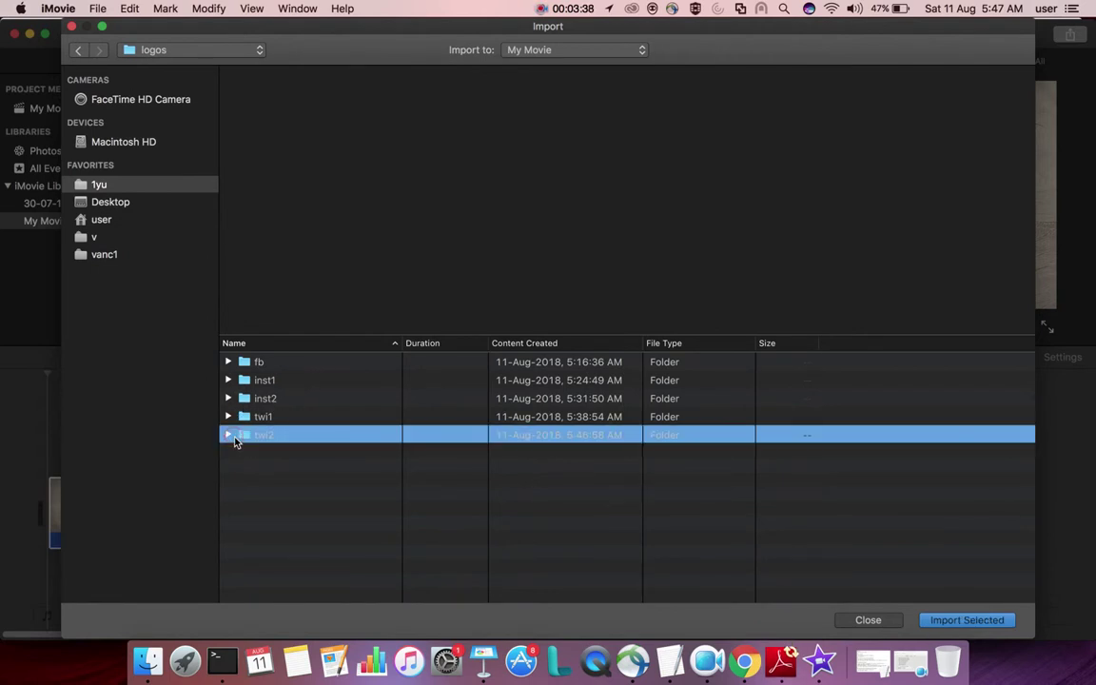
{"action": "left_click", "coordinate": [228, 436]}
{"action": "double_click", "coordinate": [289, 454]}
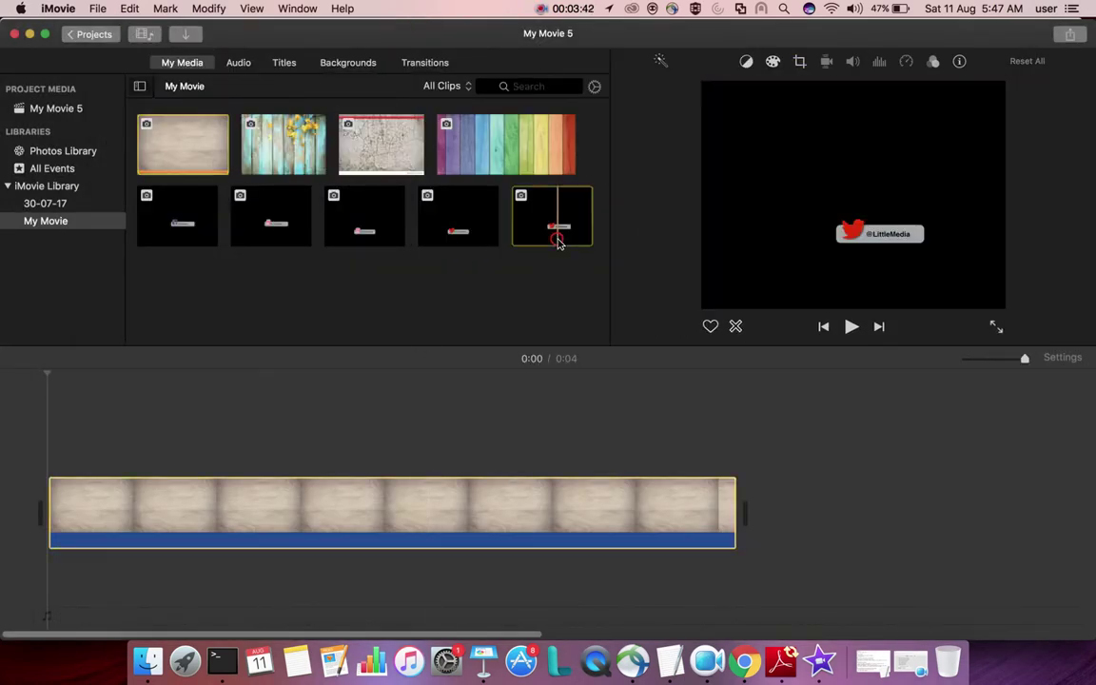
Layer the logo clip above the wood background, trimmed to 1.2 s and moved later.
{"action": "left_click_drag", "start_coordinate": [558, 232], "coordinate": [217, 457]}
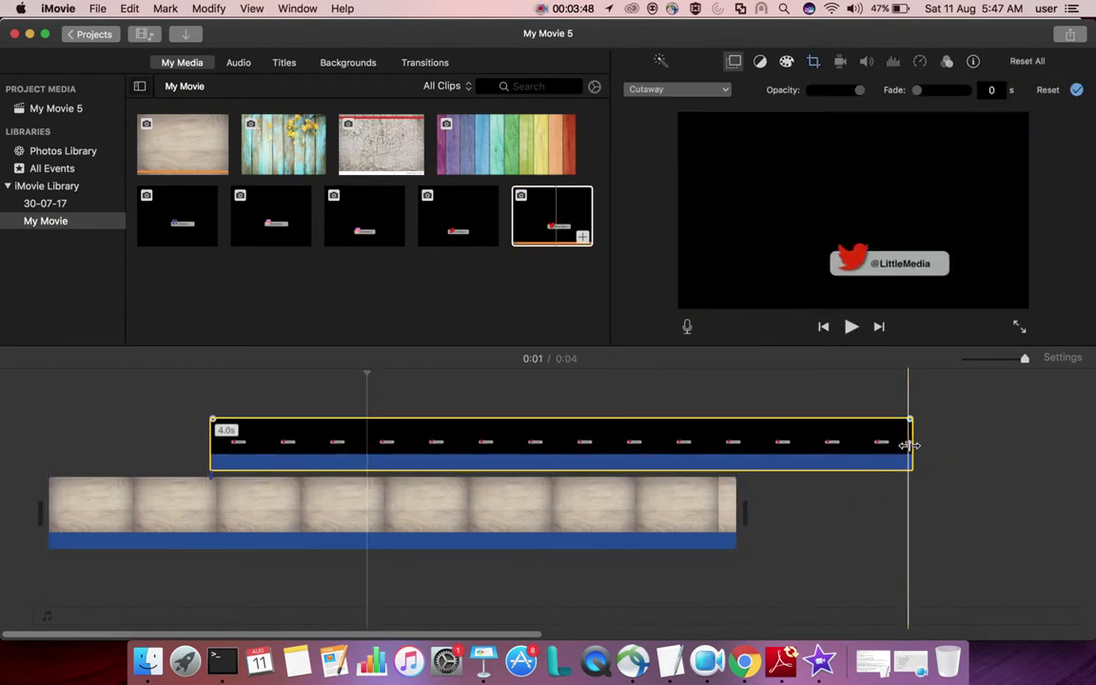
{"action": "left_click_drag", "start_coordinate": [910, 448], "coordinate": [416, 443]}
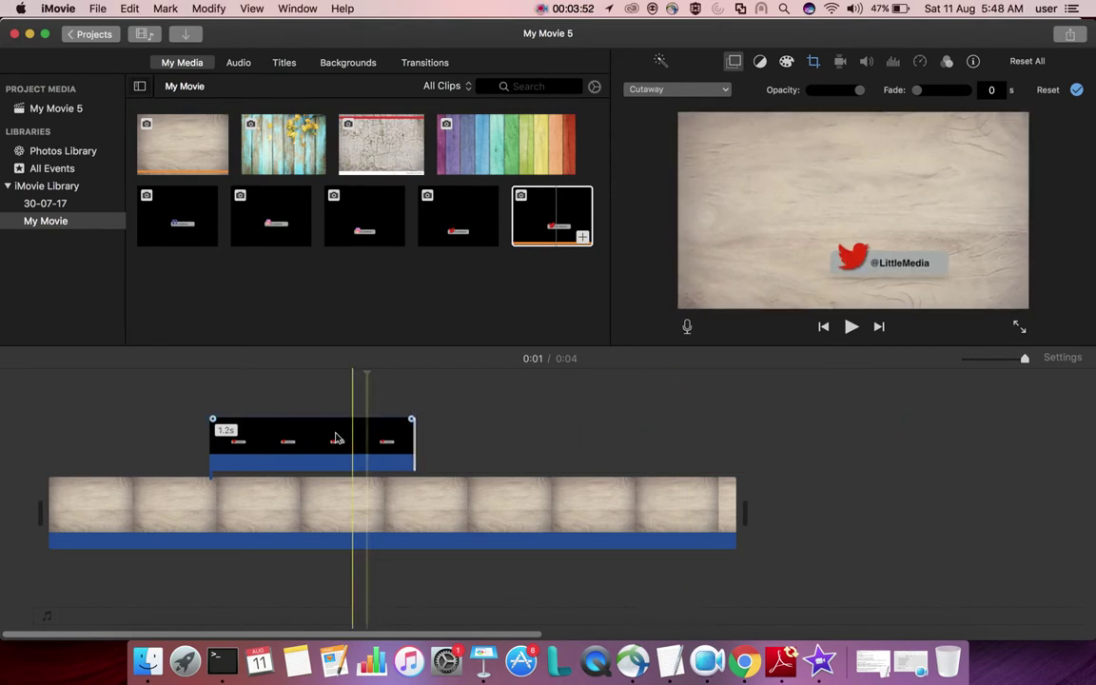
{"action": "left_click_drag", "start_coordinate": [320, 442], "coordinate": [636, 440]}
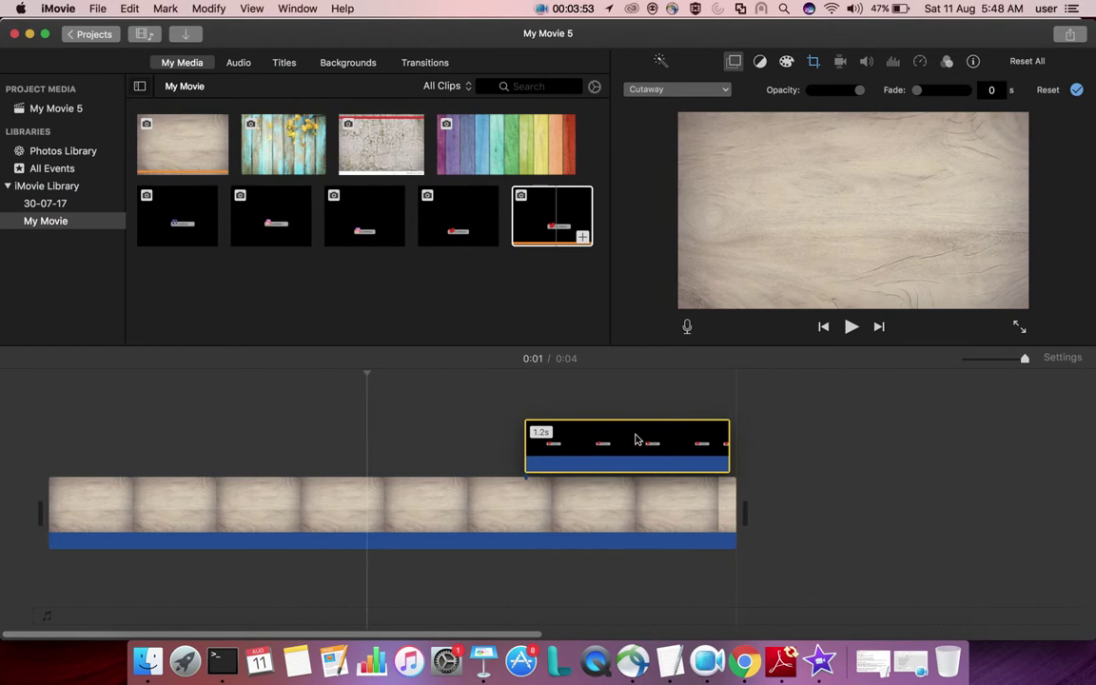
Preview the overlay around 0:02 and open the logo clip's video overlay settings.
{"action": "left_click", "coordinate": [552, 393]}
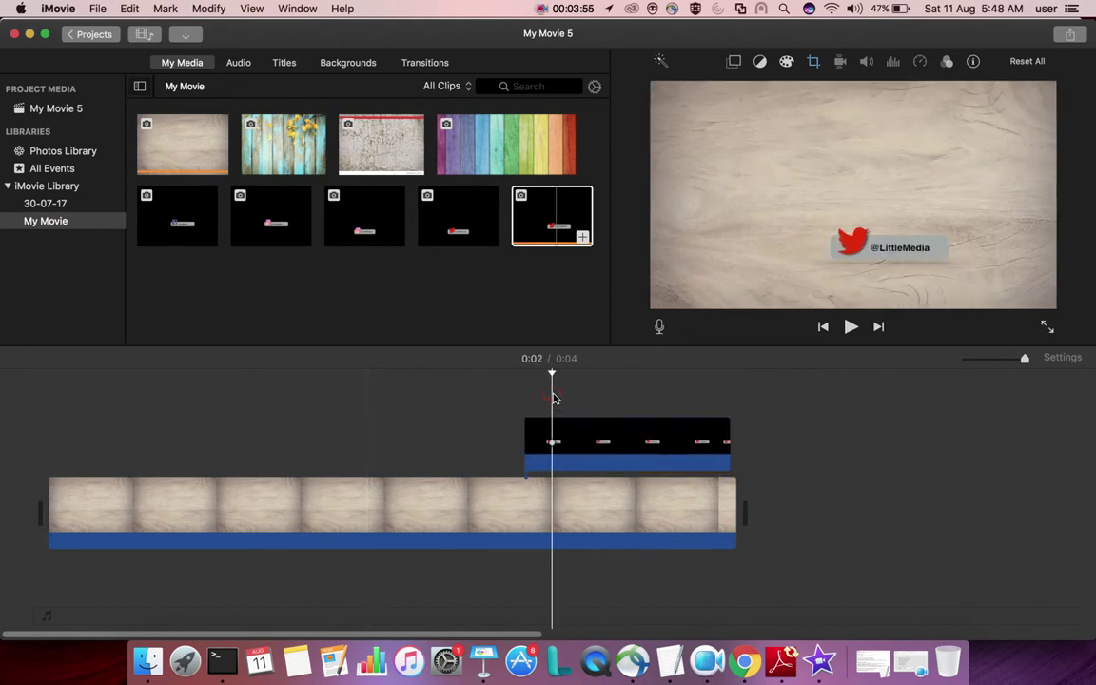
{"action": "left_click", "coordinate": [569, 438]}
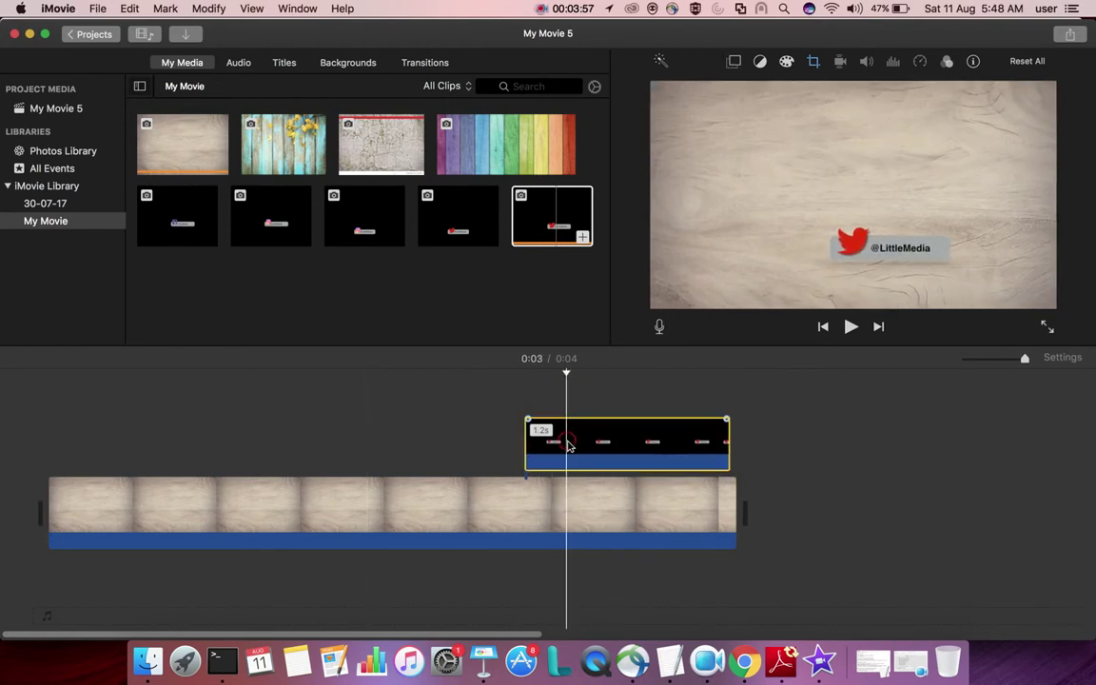
{"action": "left_click", "coordinate": [635, 441]}
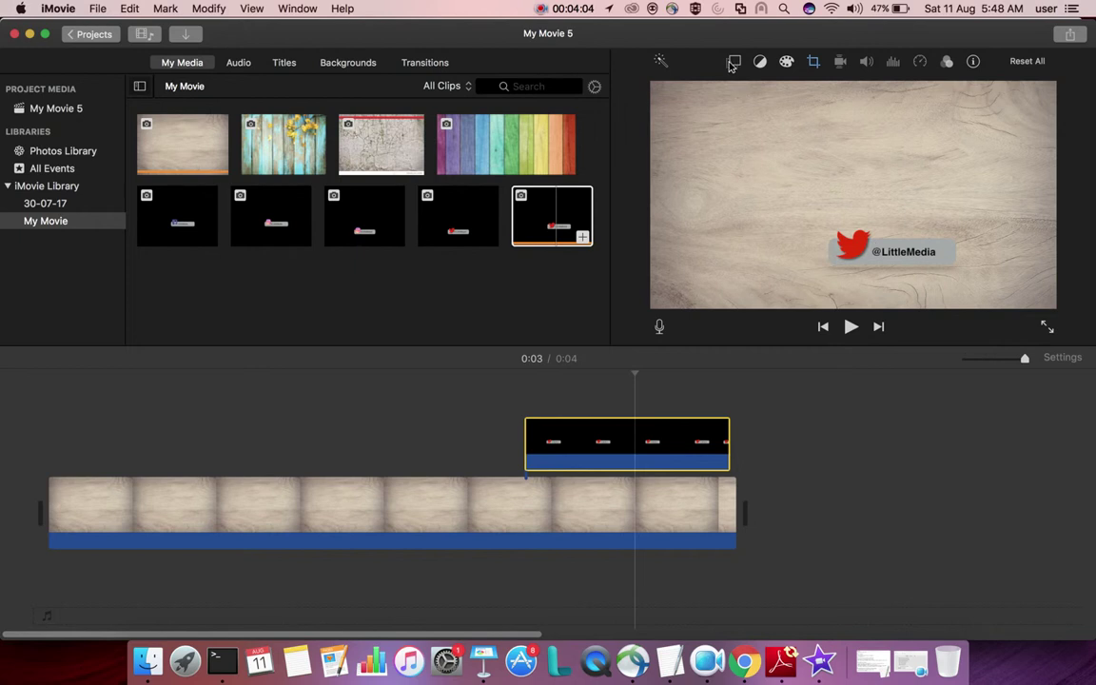
{"action": "left_click", "coordinate": [587, 440]}
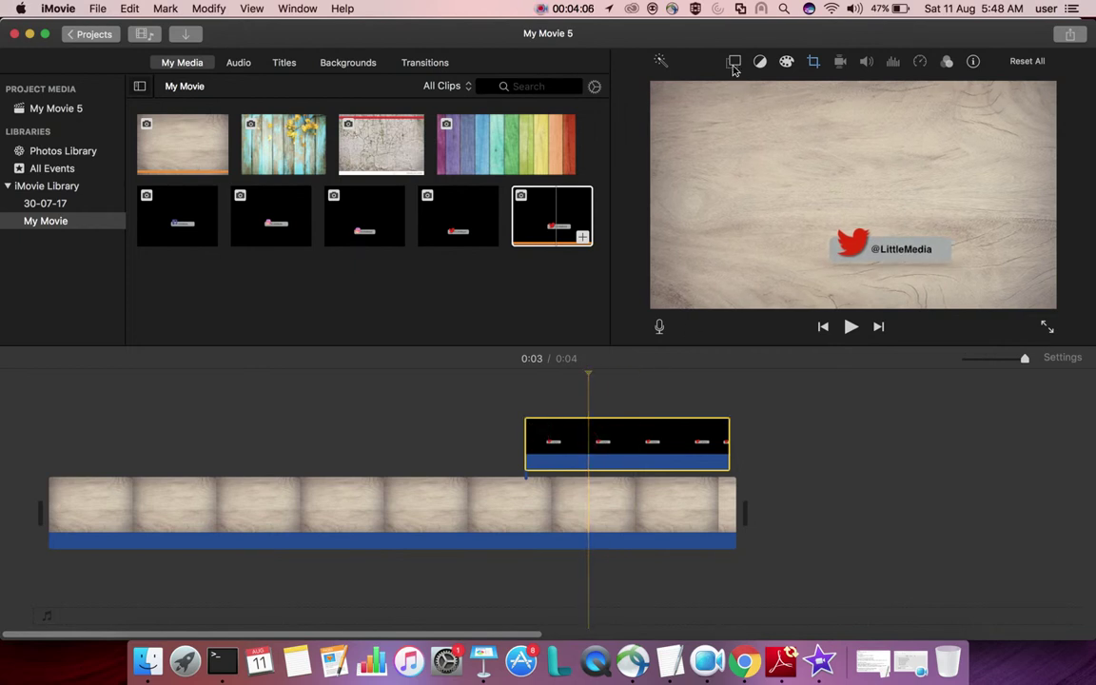
{"action": "left_click", "coordinate": [734, 62]}
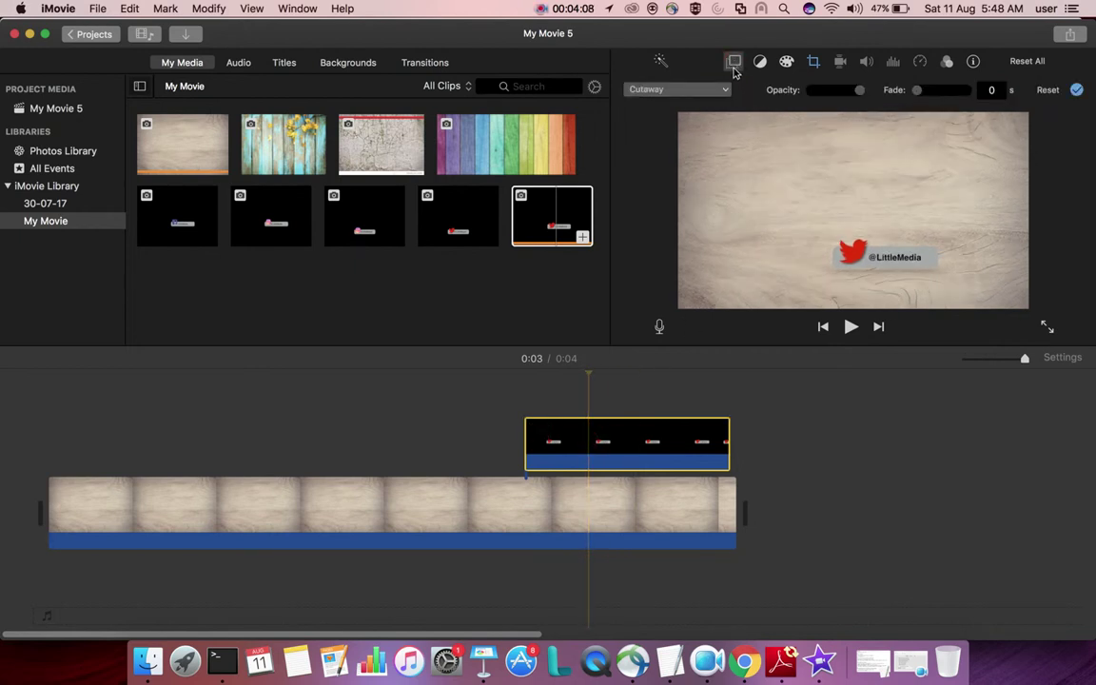
Set the overlay style to Picture in Picture and enlarge the inset.
{"action": "left_click", "coordinate": [723, 92]}
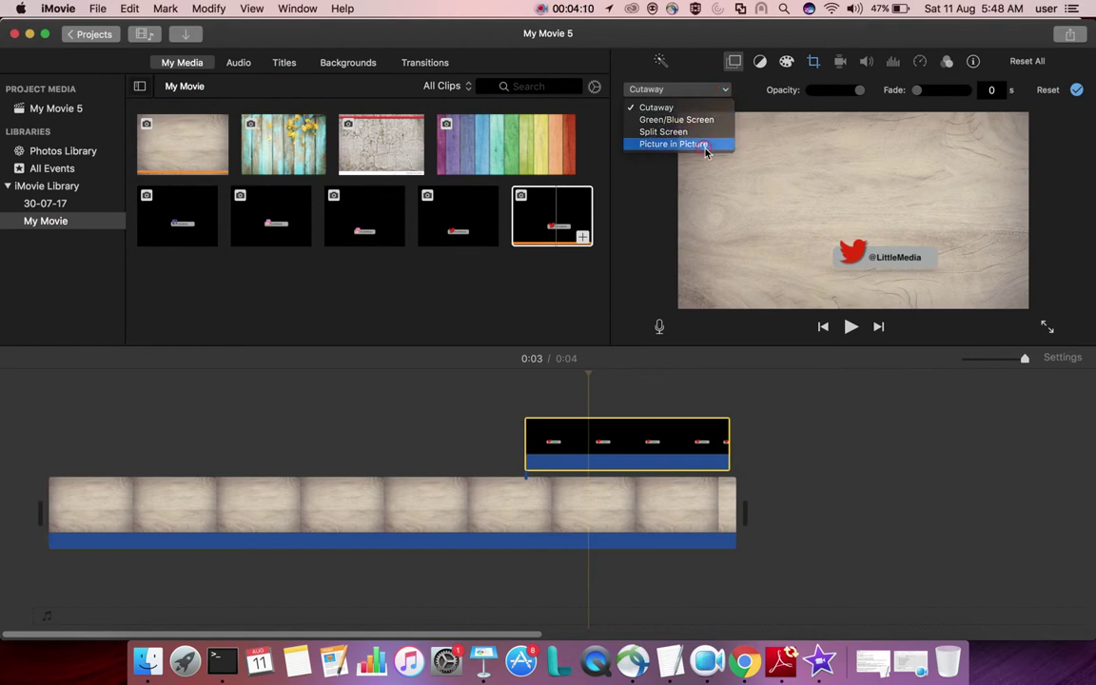
{"action": "left_click", "coordinate": [690, 149]}
{"action": "left_click_drag", "start_coordinate": [894, 186], "coordinate": [807, 306]}
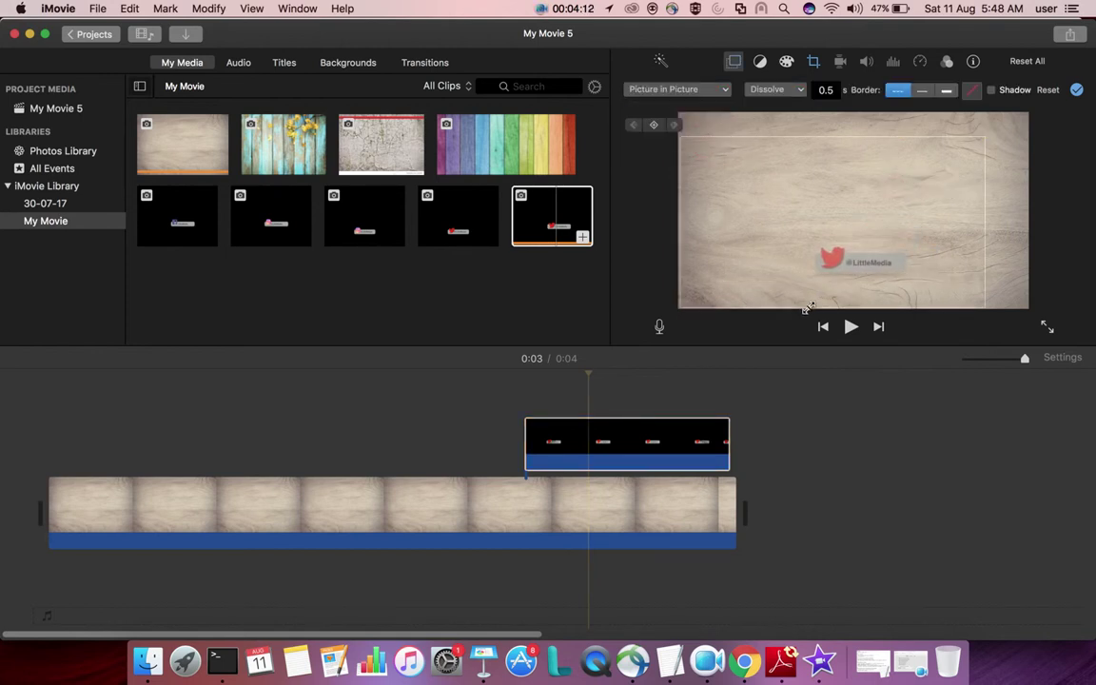
Preview the fade-in, then move the logo inset to the frame's lower right.
{"action": "left_click", "coordinate": [656, 385]}
{"action": "left_click", "coordinate": [638, 415]}
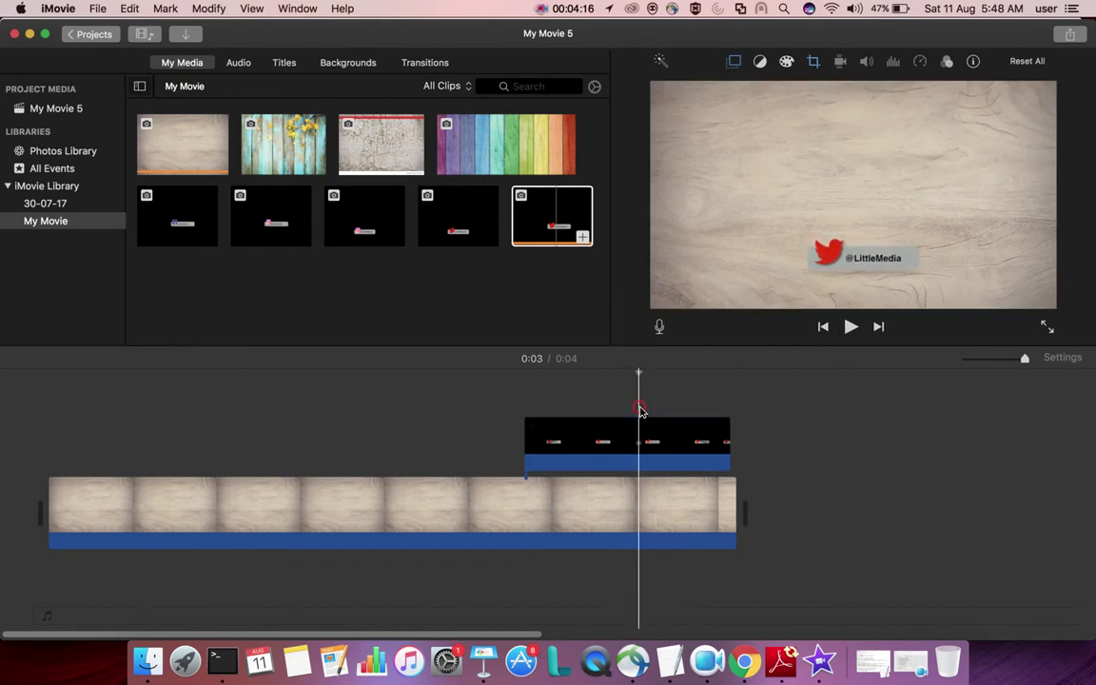
{"action": "left_click", "coordinate": [686, 435]}
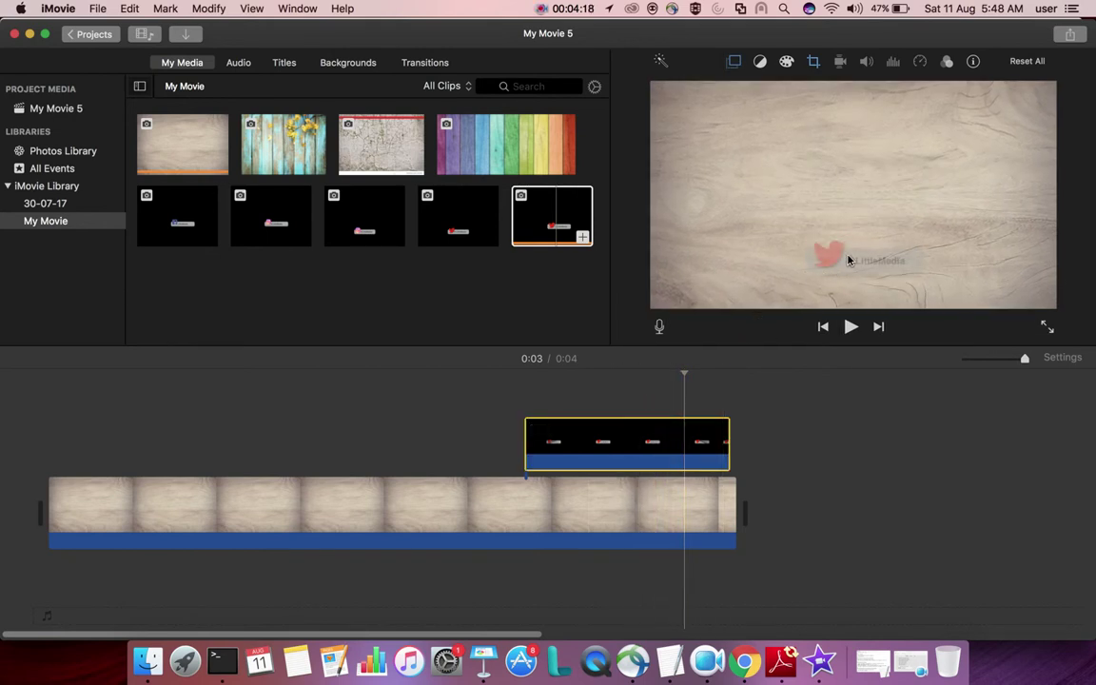
{"action": "left_click", "coordinate": [645, 457]}
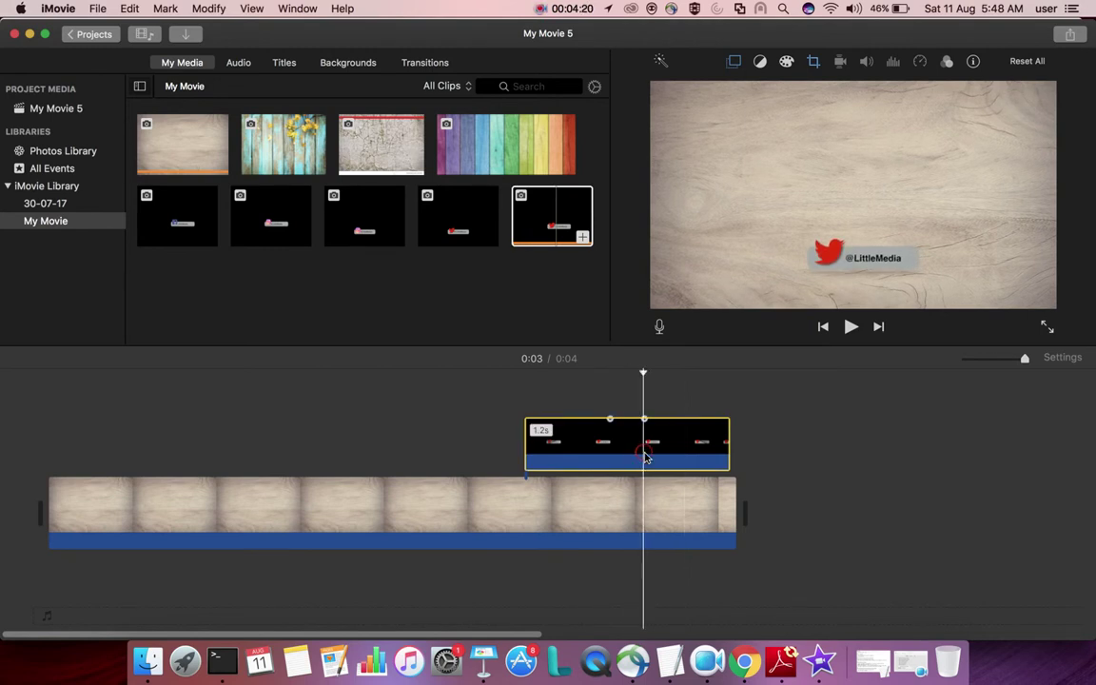
{"action": "left_click", "coordinate": [645, 456]}
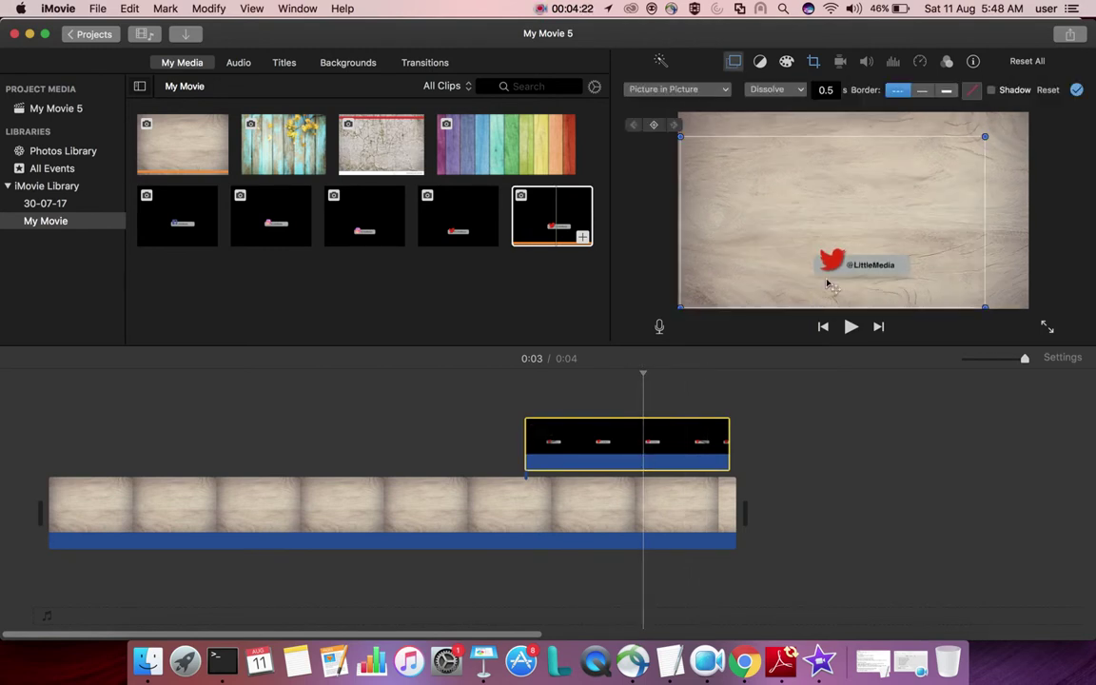
{"action": "left_click_drag", "start_coordinate": [883, 273], "coordinate": [976, 285]}
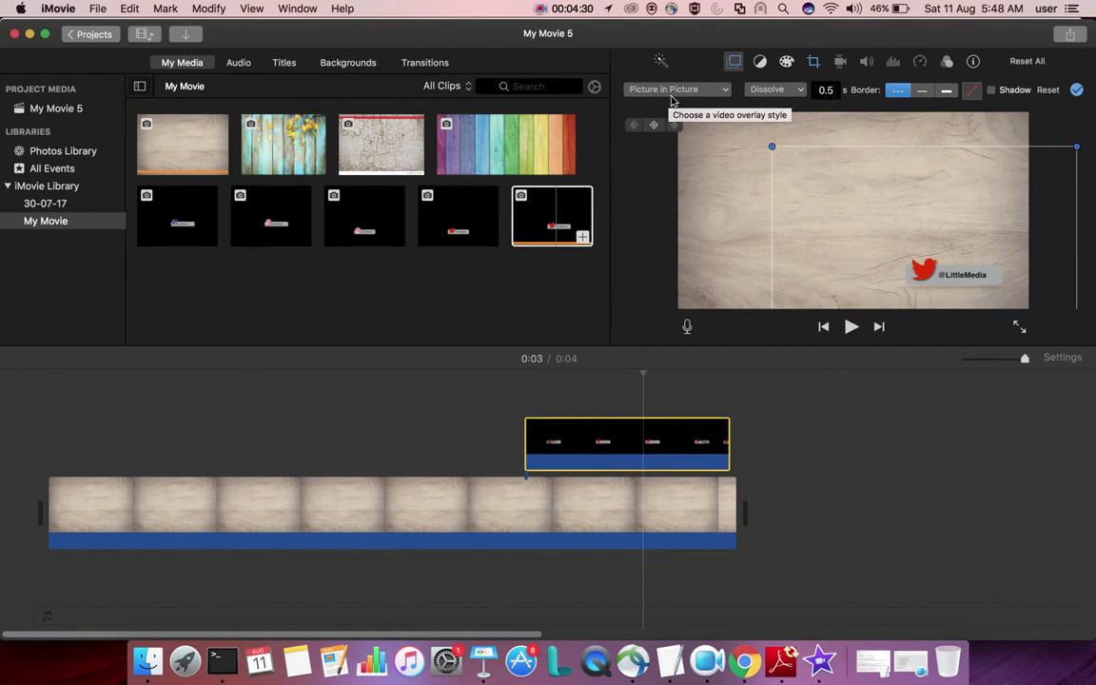
{"action": "left_click_drag", "start_coordinate": [948, 283], "coordinate": [949, 290]}
{"action": "left_click", "coordinate": [778, 387]}
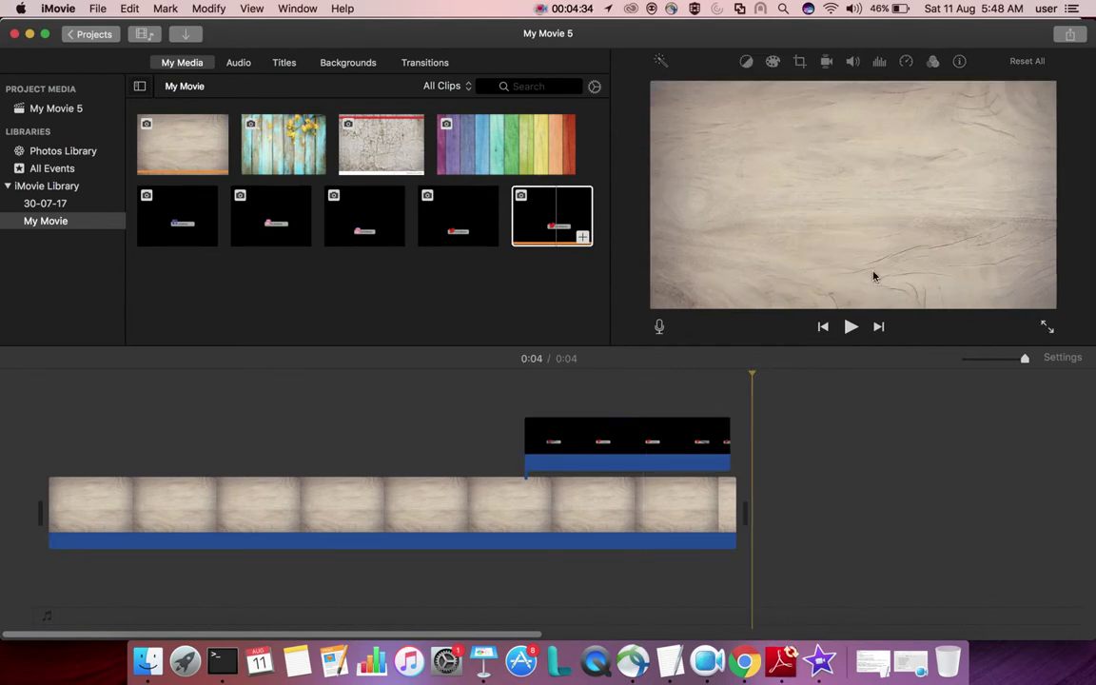
{"action": "left_click", "coordinate": [655, 405]}
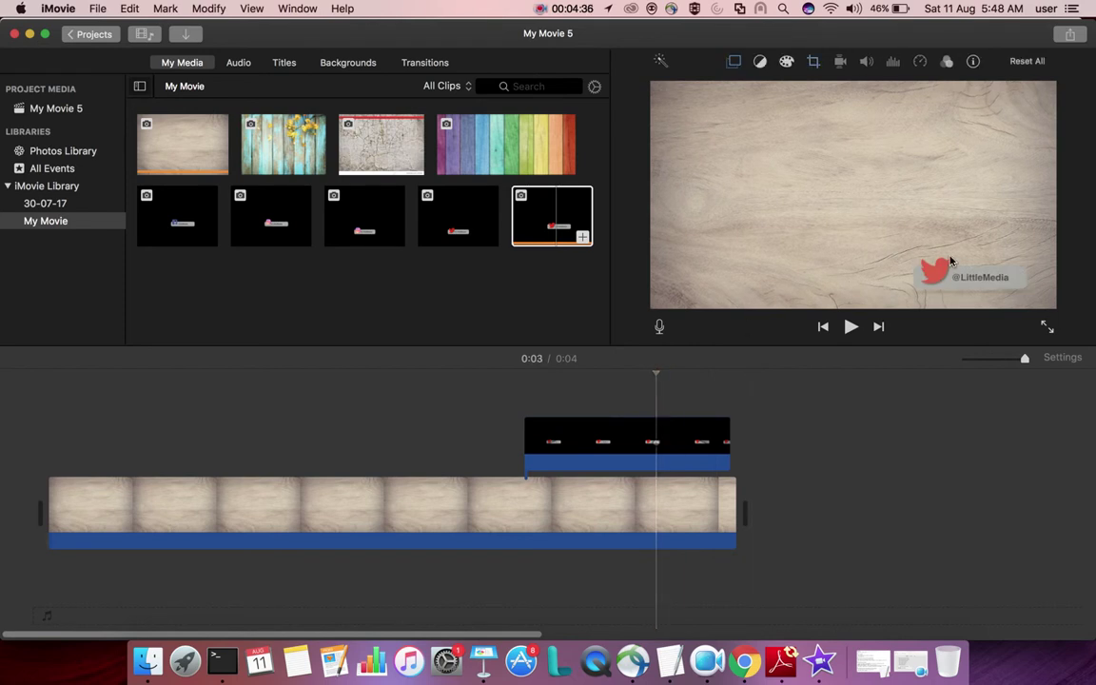